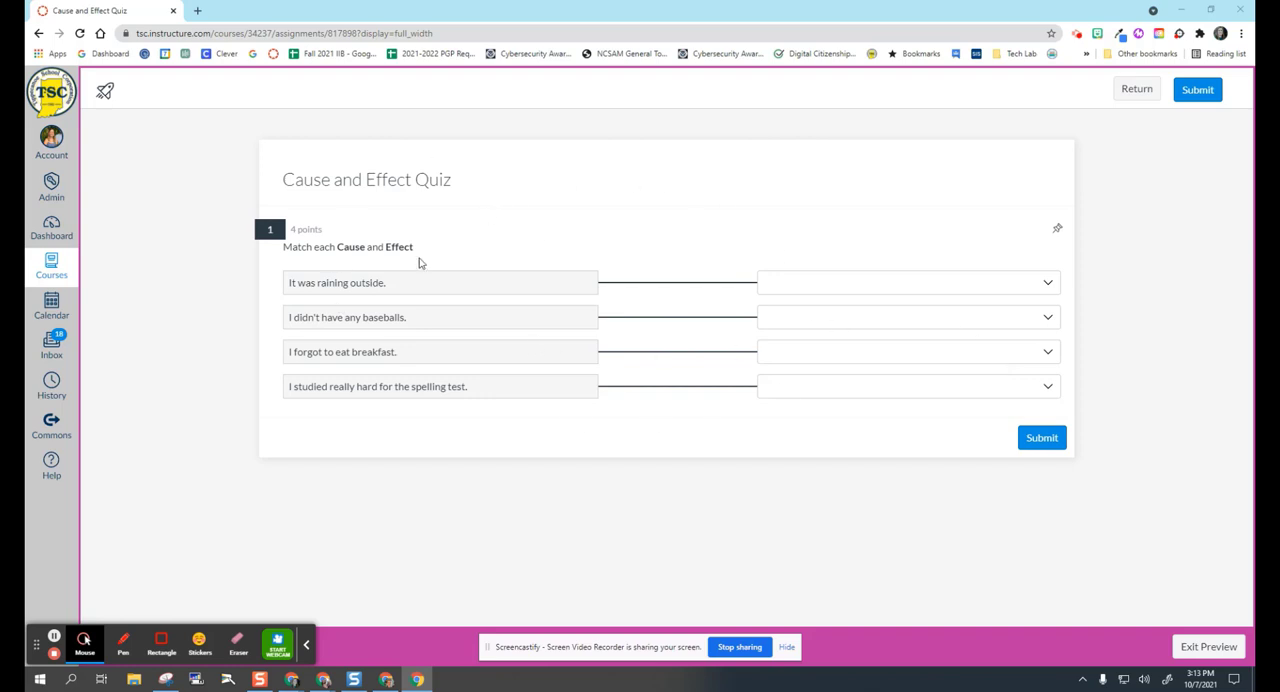
In the quiz preview, match "It was raining outside." with "I brought an umbrella." and "I didn't have any baseballs." with "I hit bottle caps and cans.".
click(1048, 286)
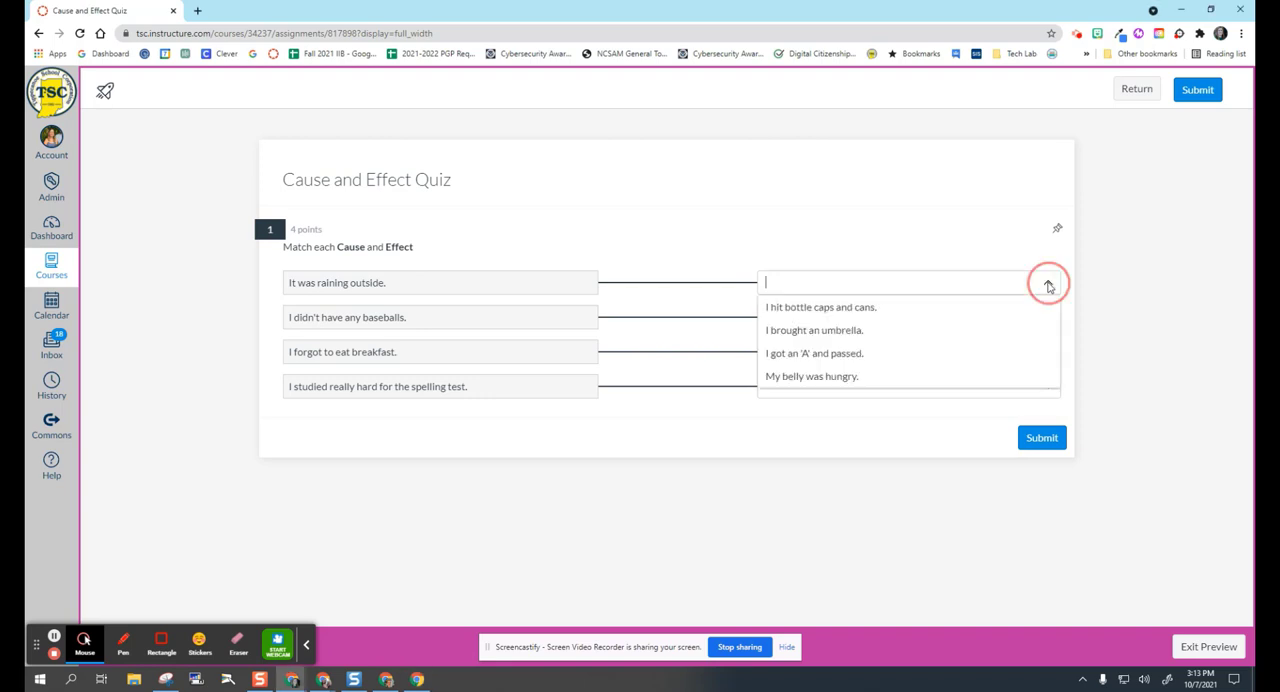
click(840, 333)
click(1050, 316)
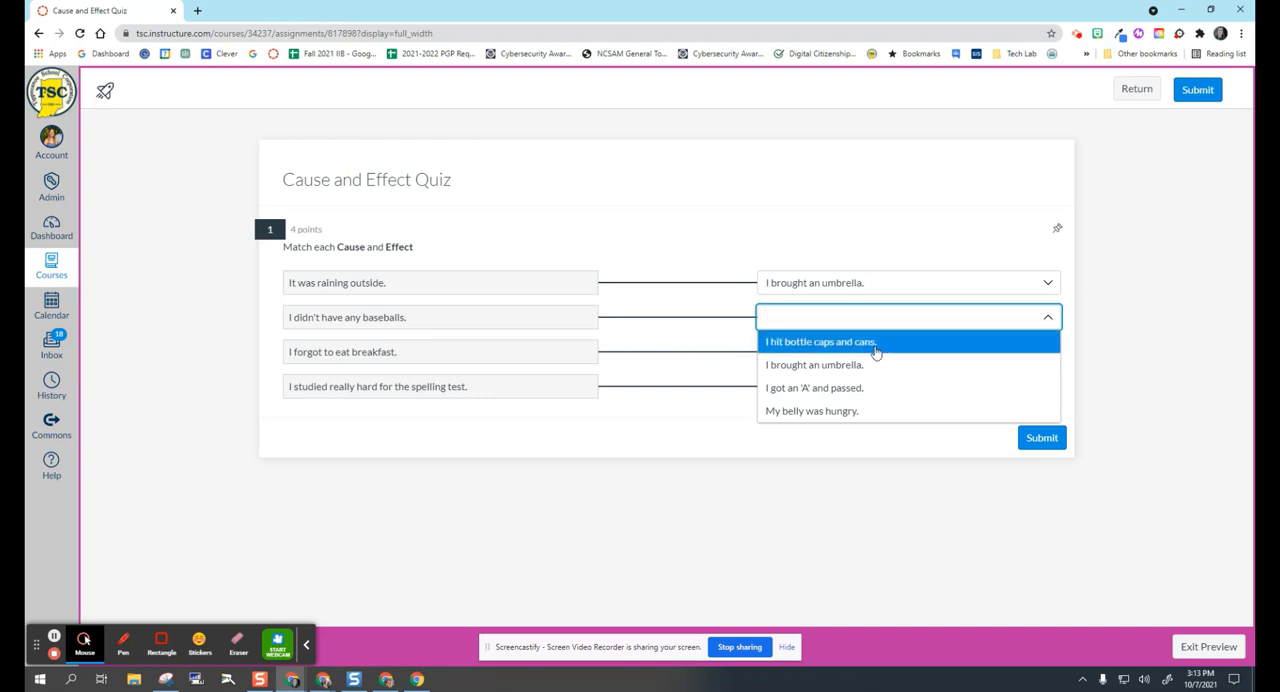
click(876, 343)
Match both "I forgot to eat breakfast." and "I studied really hard for the spelling test." with "I got an 'A' and passed.".
click(1047, 352)
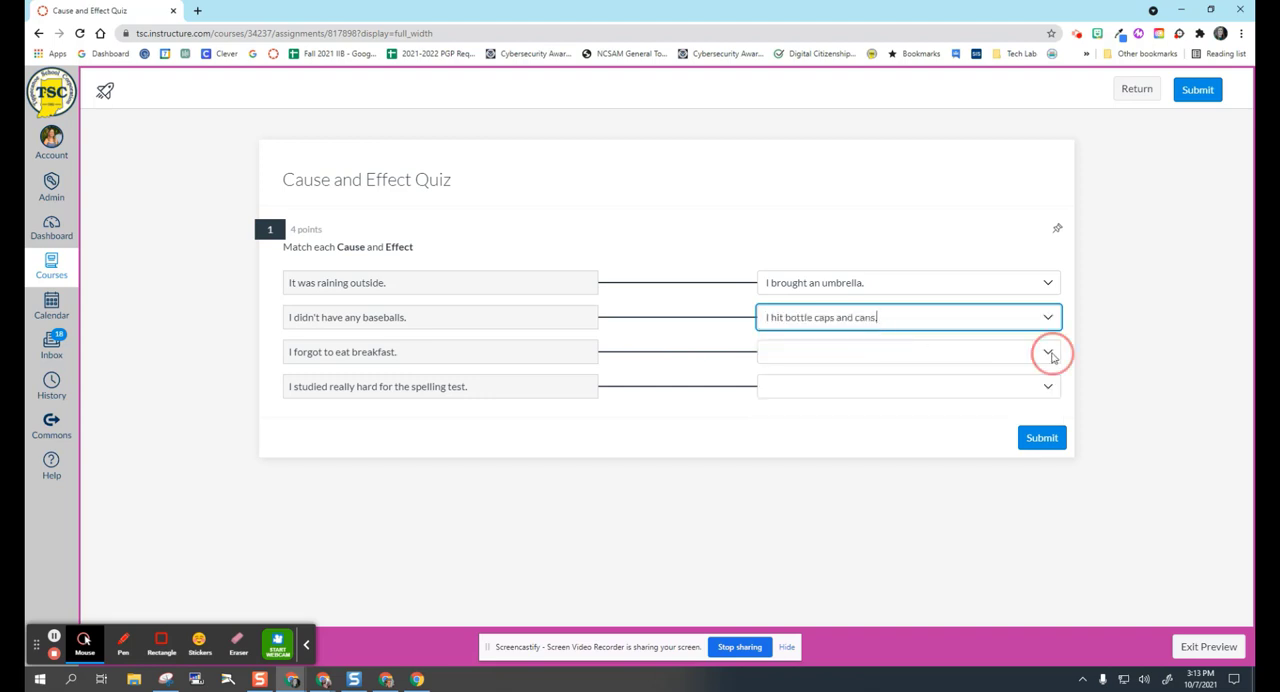
click(840, 422)
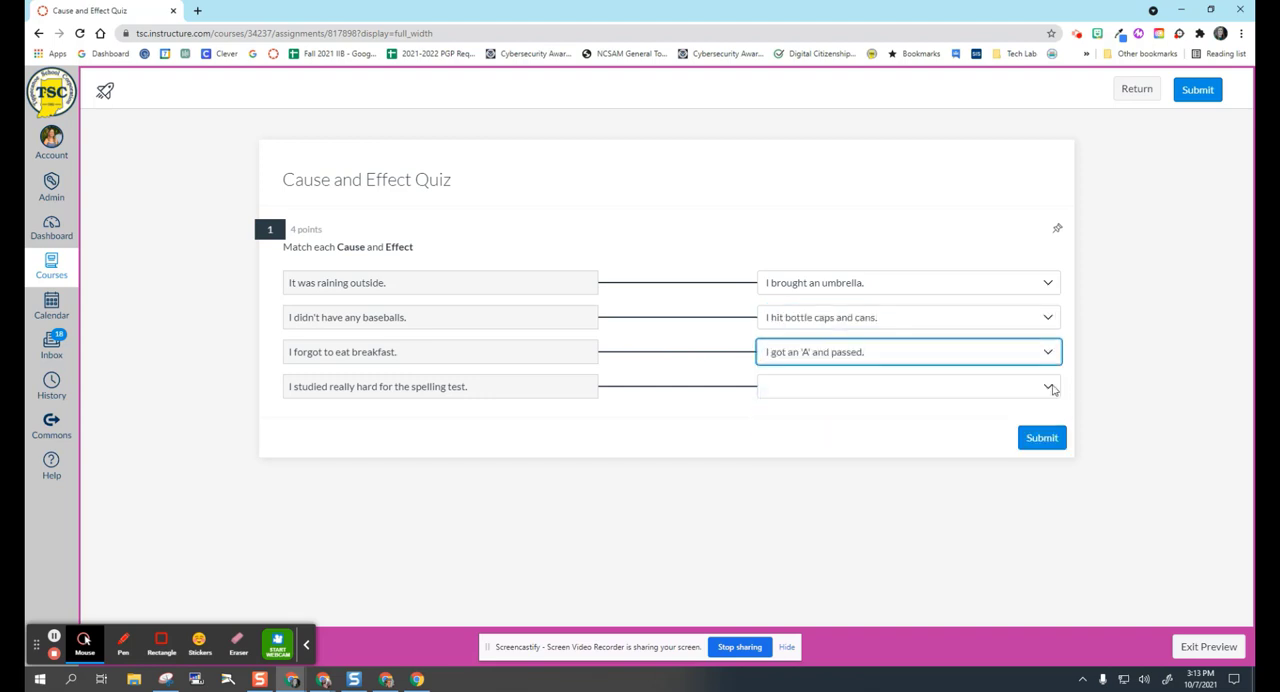
click(1050, 390)
click(865, 457)
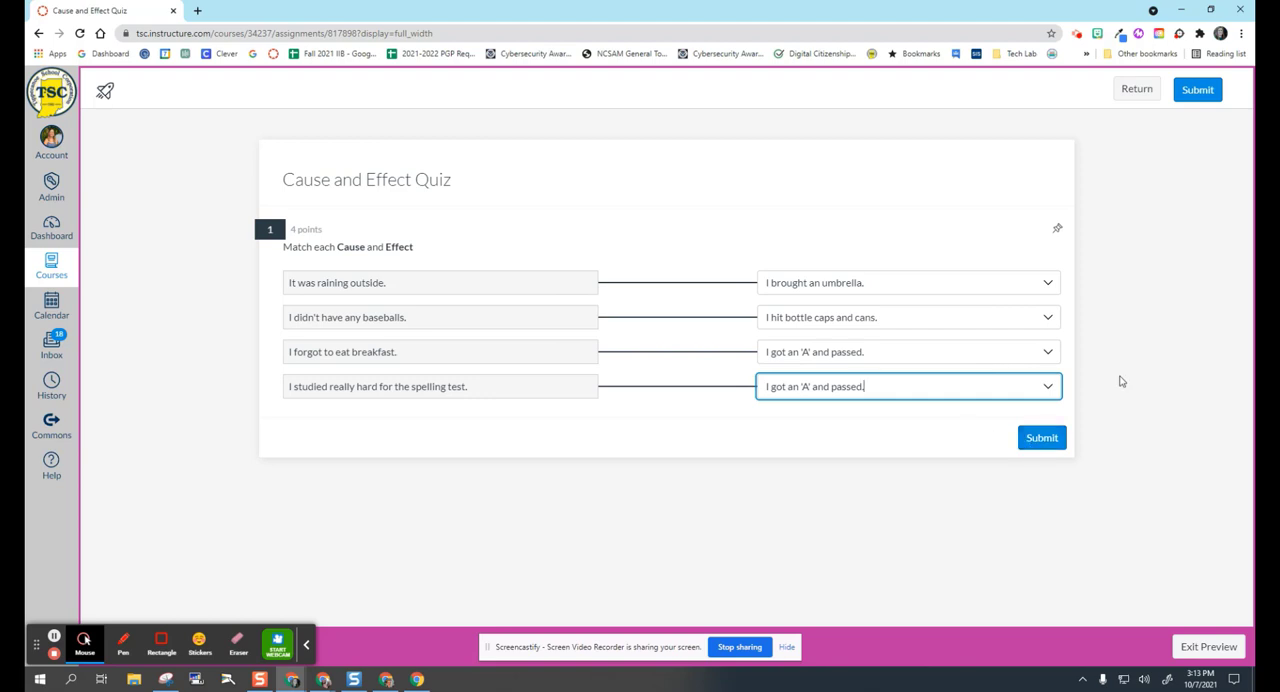
click(1125, 376)
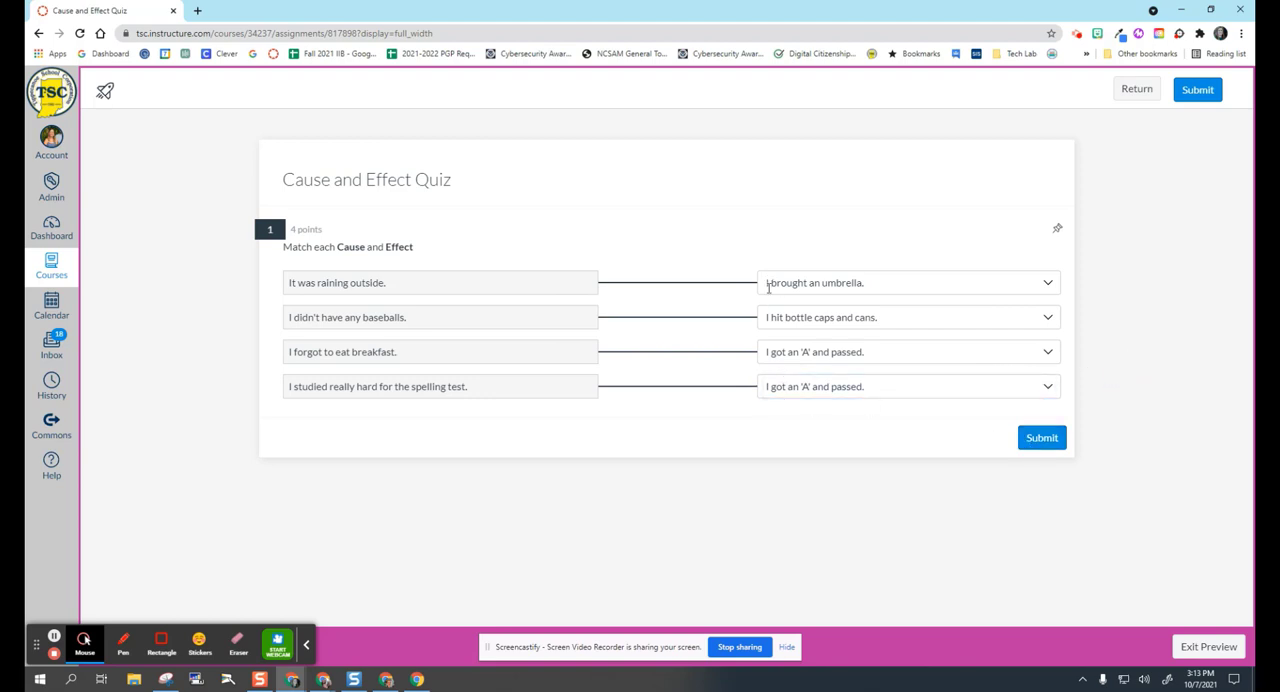
Submit the previewed Cause and Effect Quiz answers and review the results of the attempt.
drag(322, 233, 286, 236)
click(423, 231)
click(1042, 440)
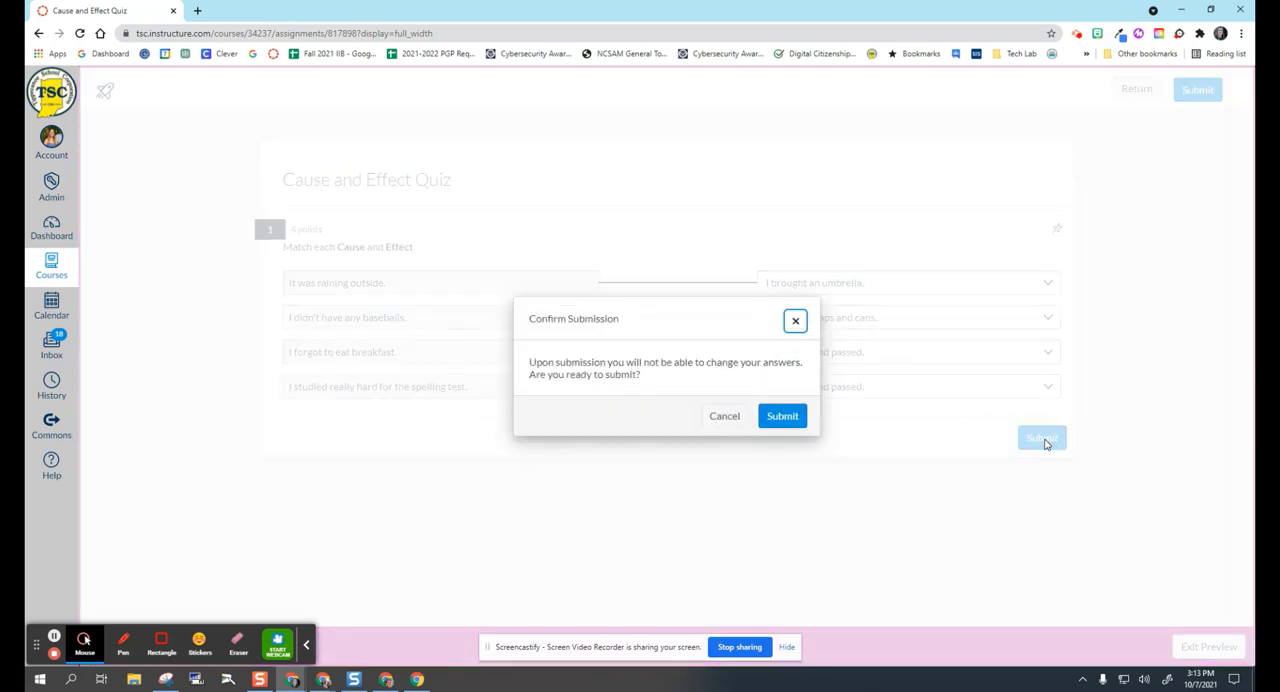
click(804, 418)
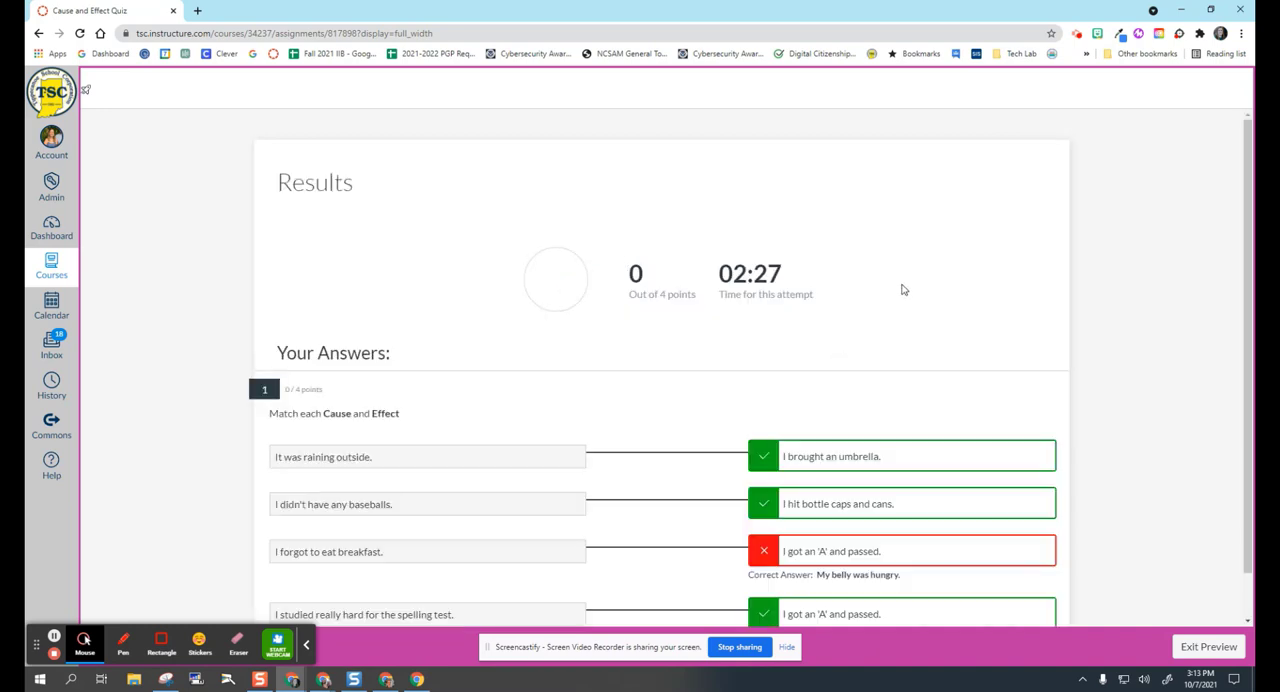
scroll(900, 289, down, 1)
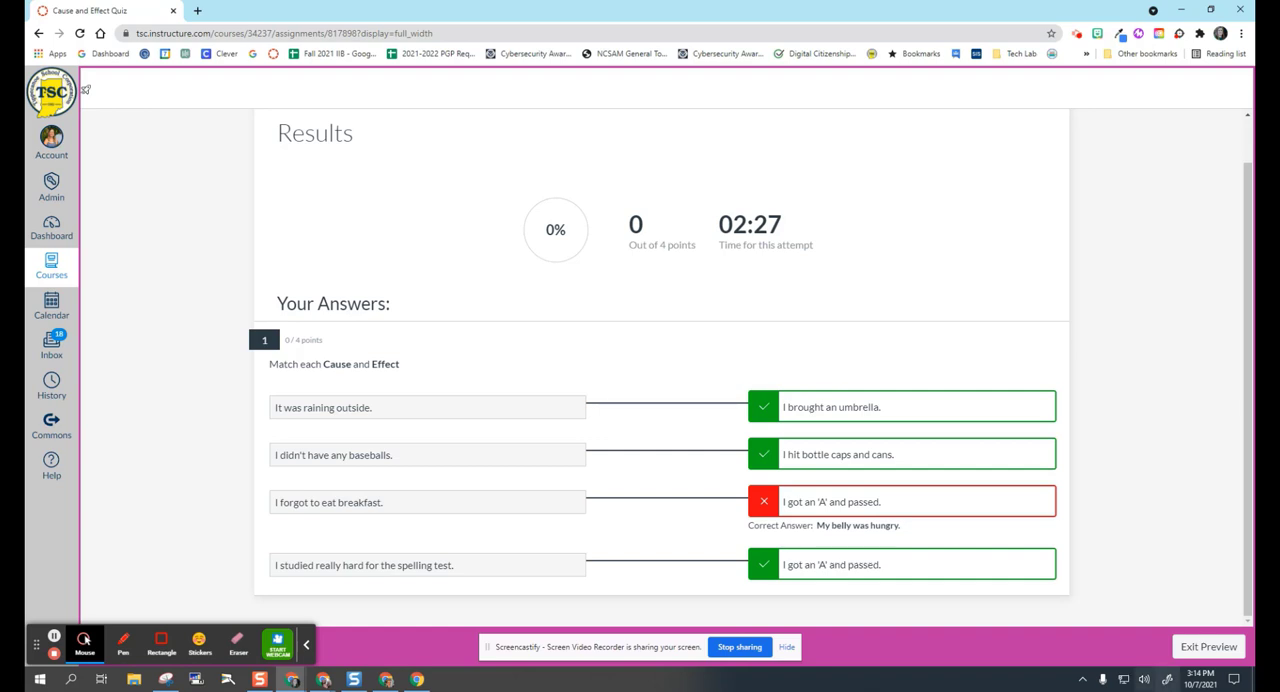
Leave the preview, return to the course's quiz list and create a quiz using the New Quizzes engine.
click(1205, 646)
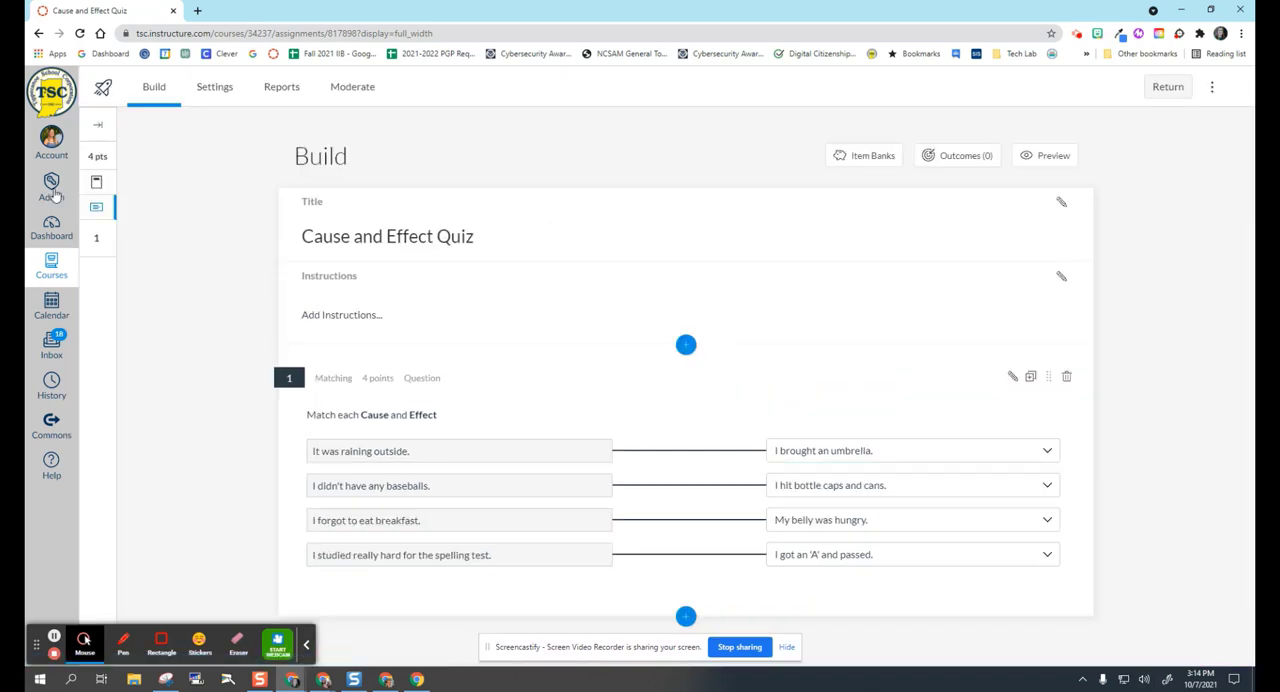
click(1177, 90)
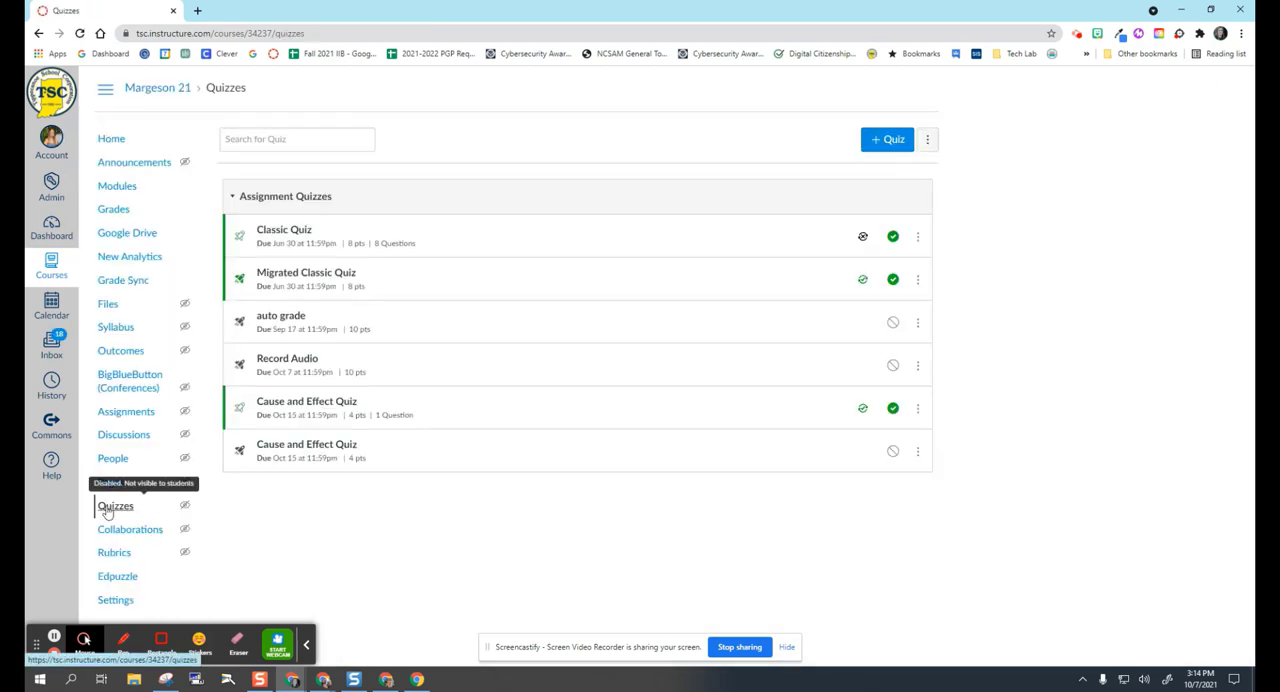
click(890, 143)
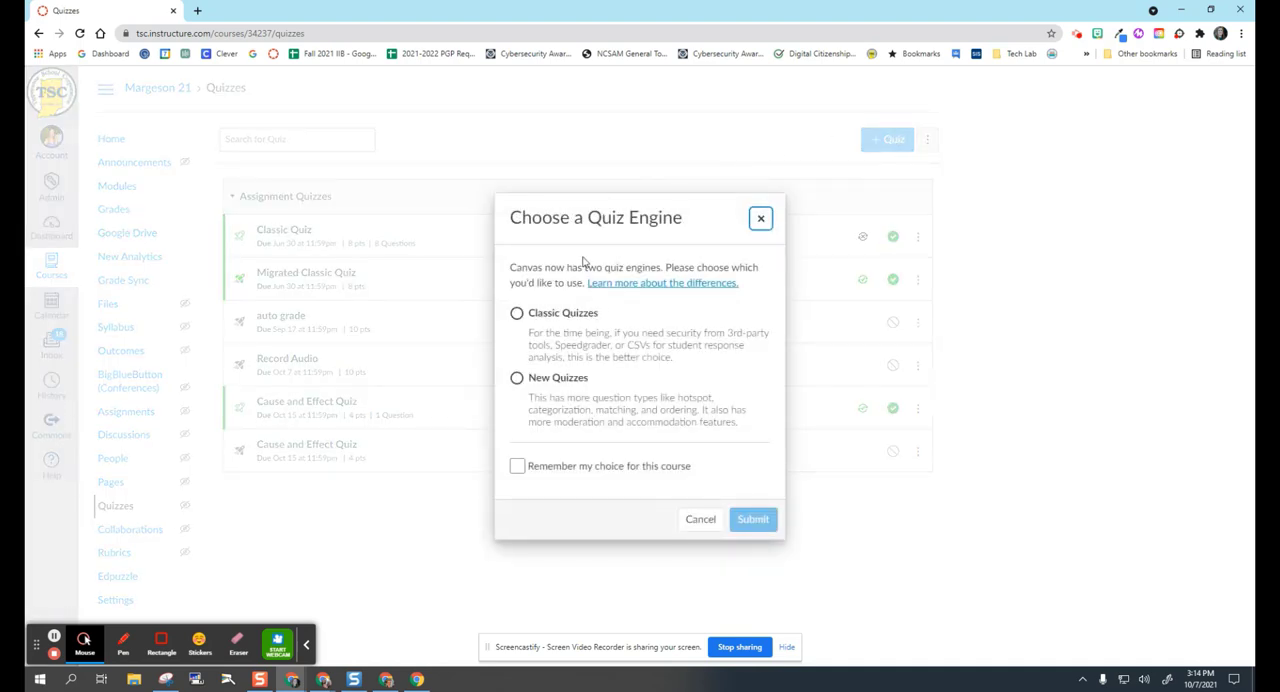
click(517, 379)
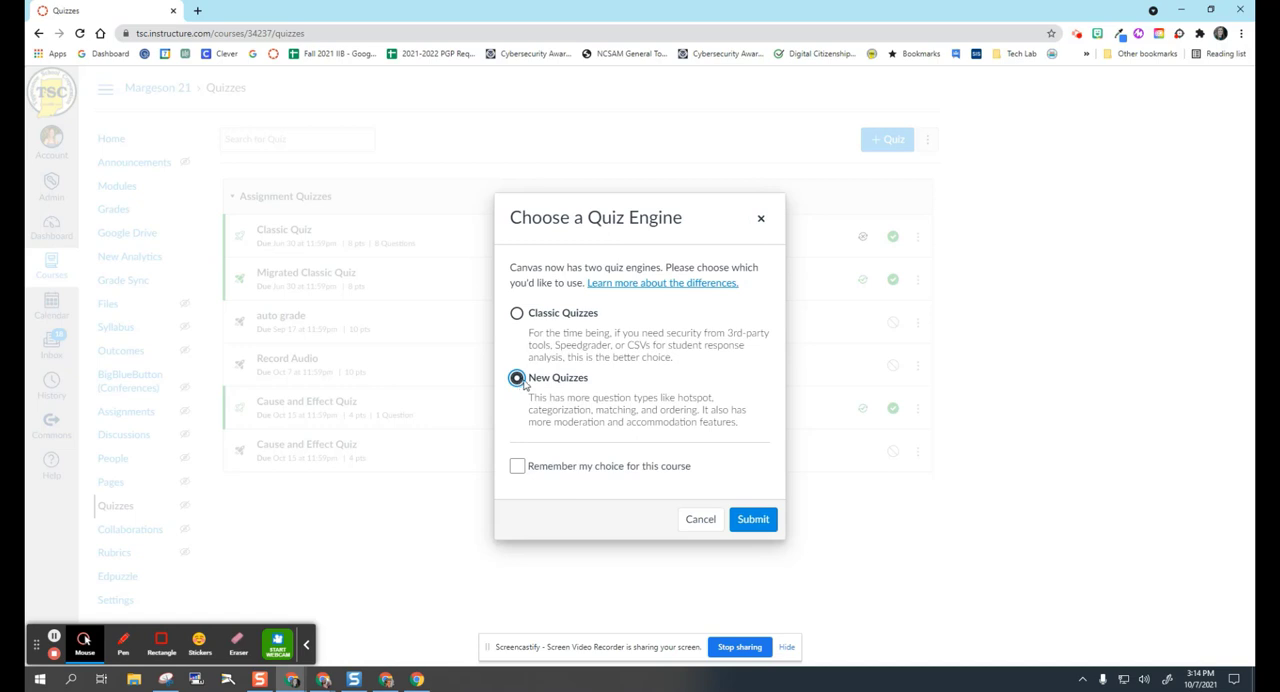
click(753, 520)
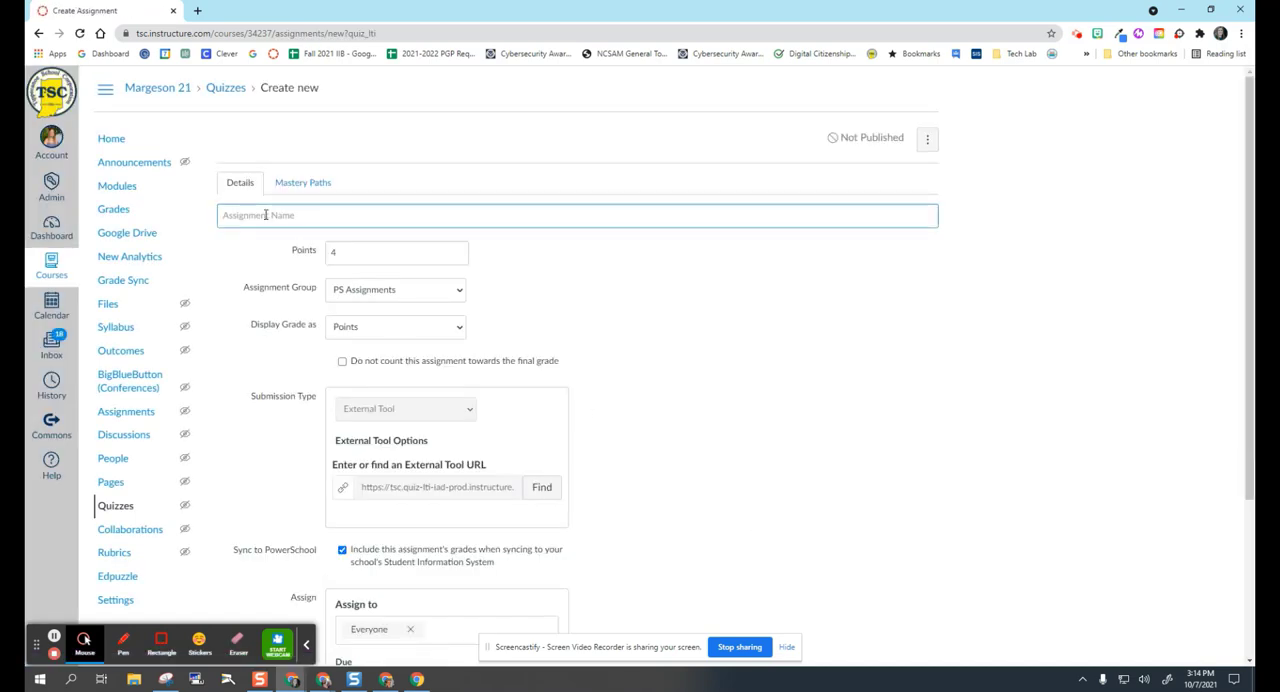
Name the new assignment "New Matching Quiz".
click(266, 215)
text(New Matching Quiz)
Set the assignment's due date to October 15, 2021 and proceed to building the quiz.
scroll(719, 446, down, 3)
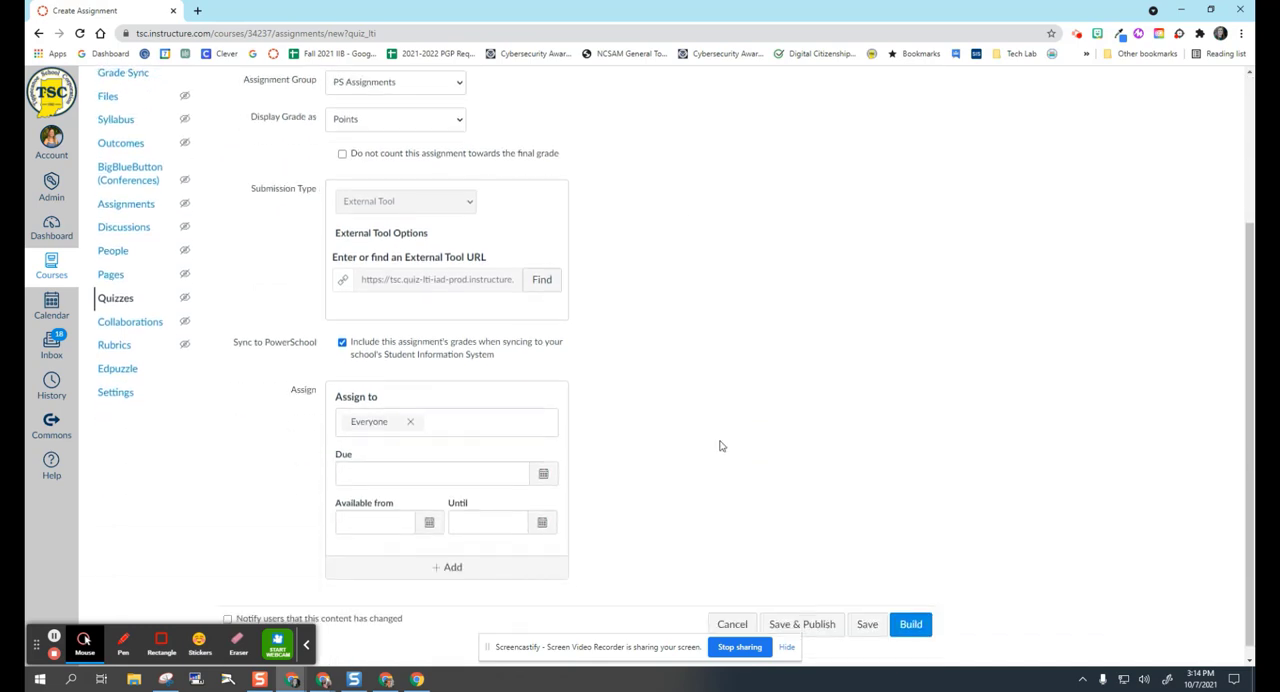
click(543, 460)
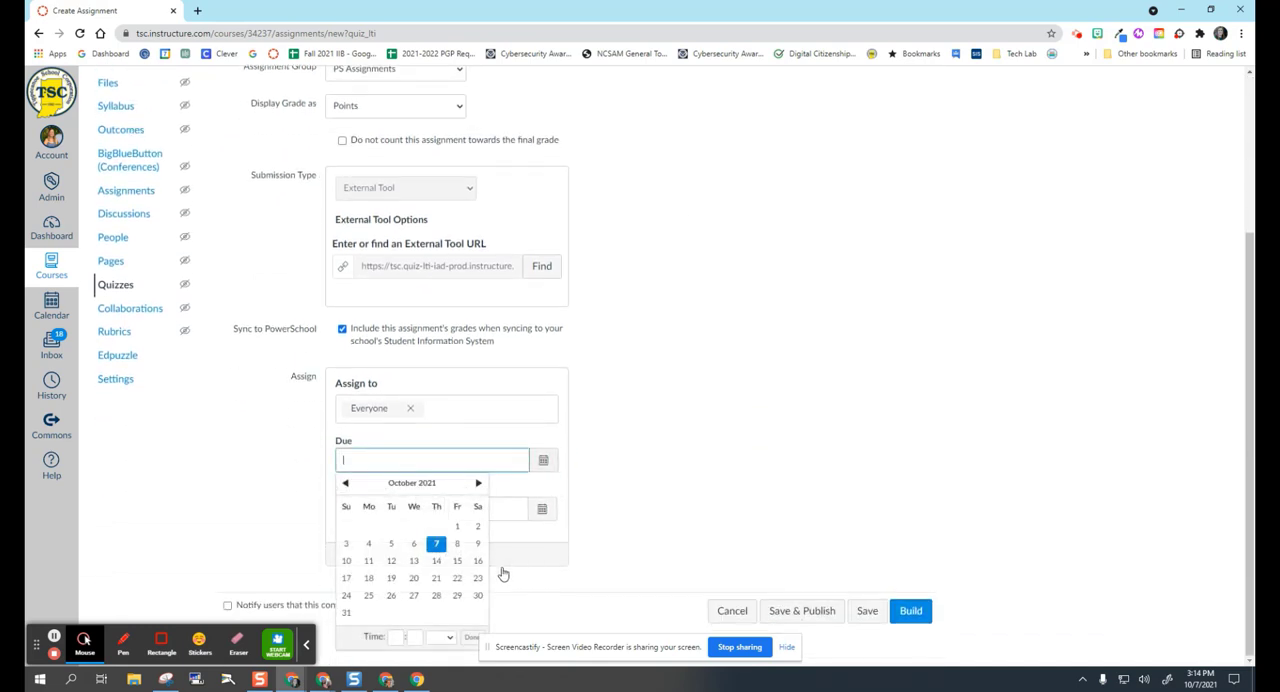
click(462, 564)
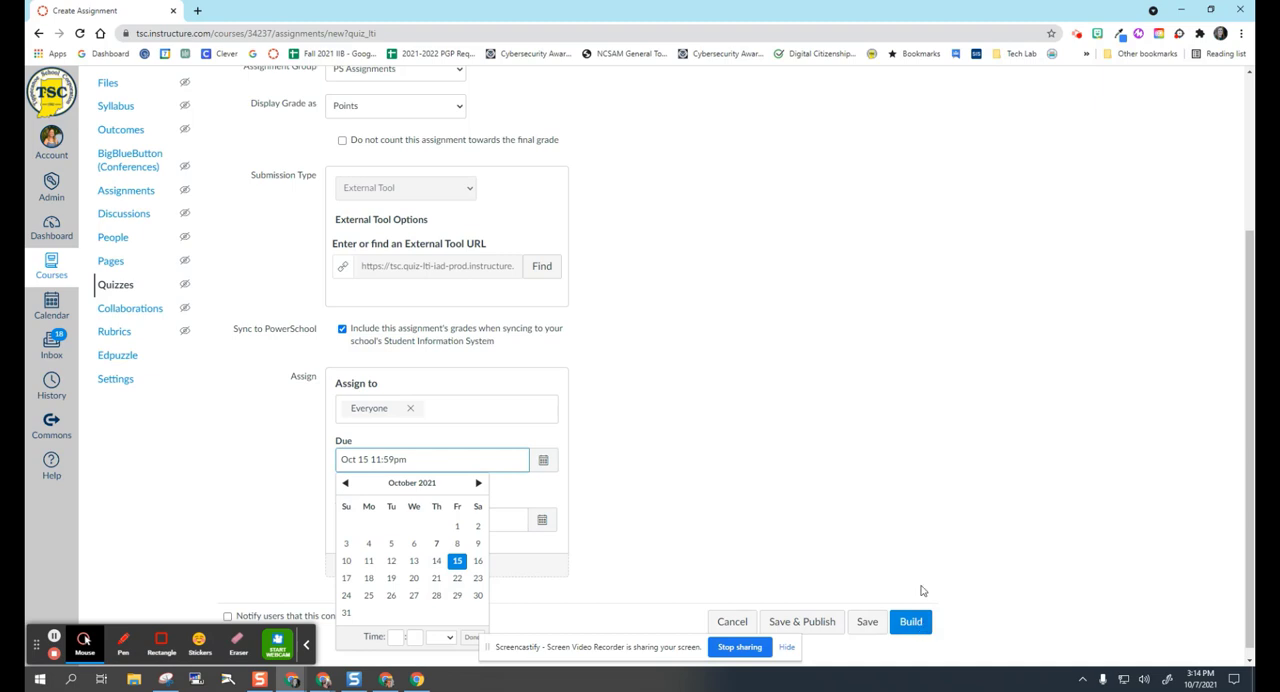
scroll(925, 590, down, 1)
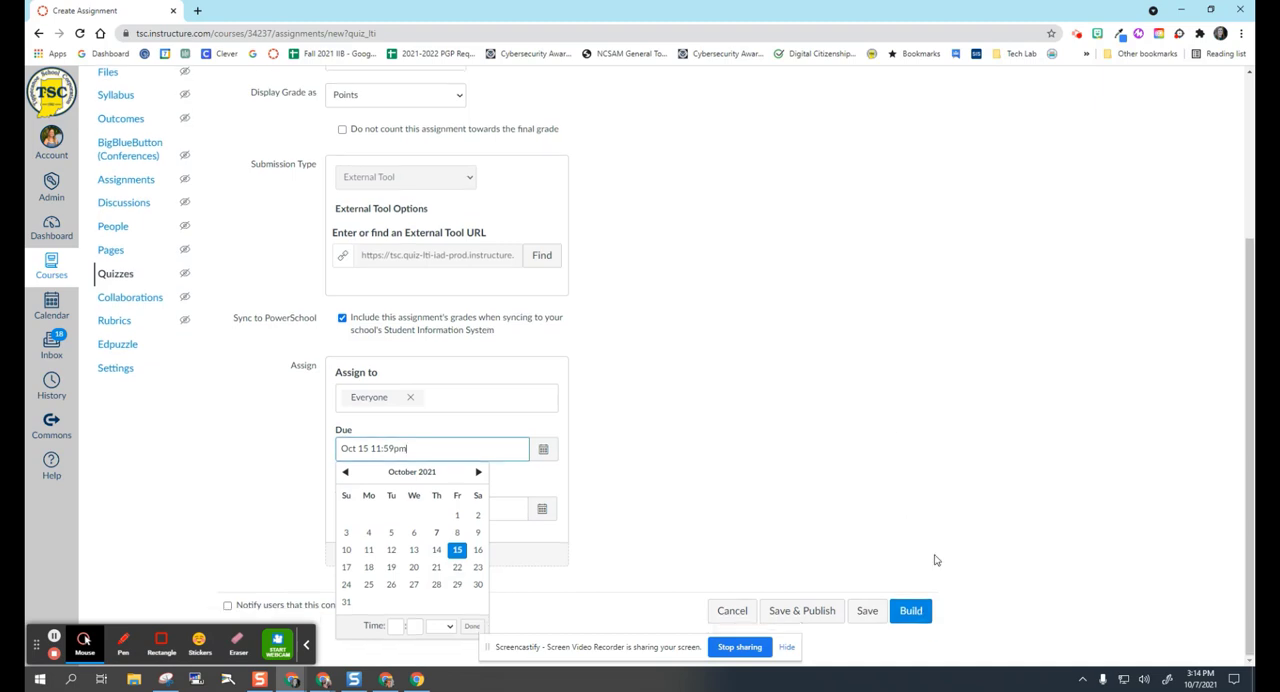
click(920, 613)
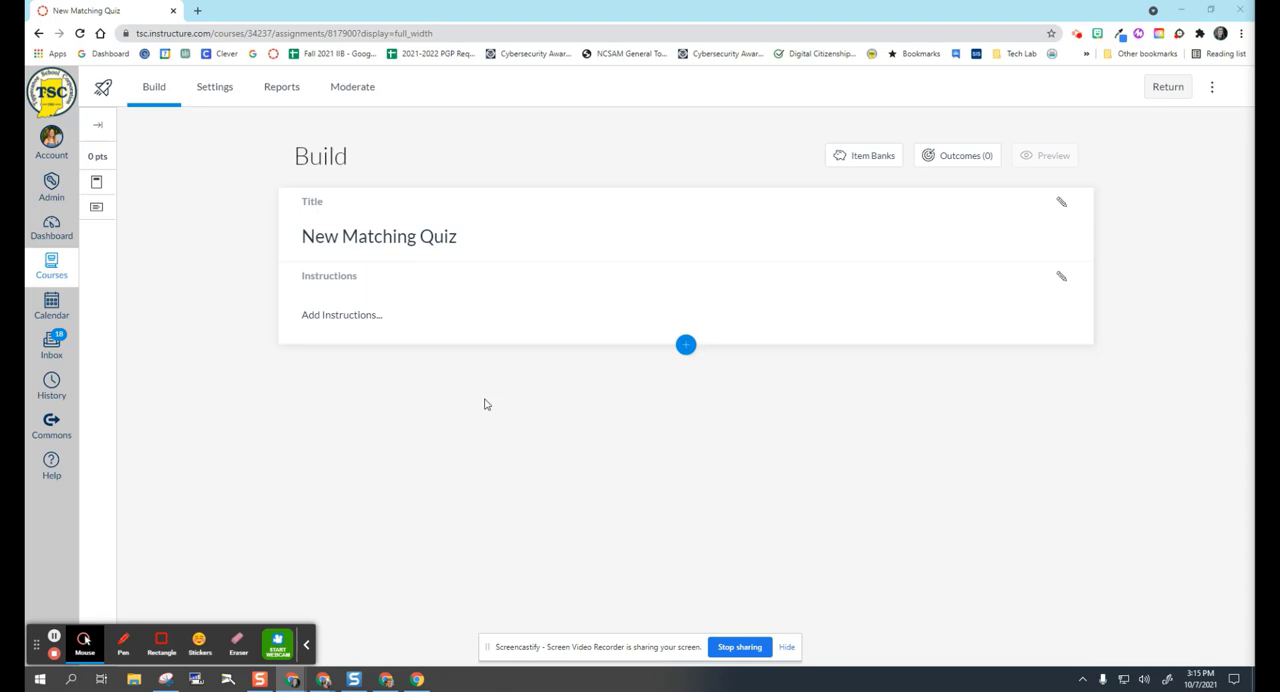
Enter "Match each cause on the left with the correct effect on the right" as the quiz instructions.
click(379, 319)
text(at)
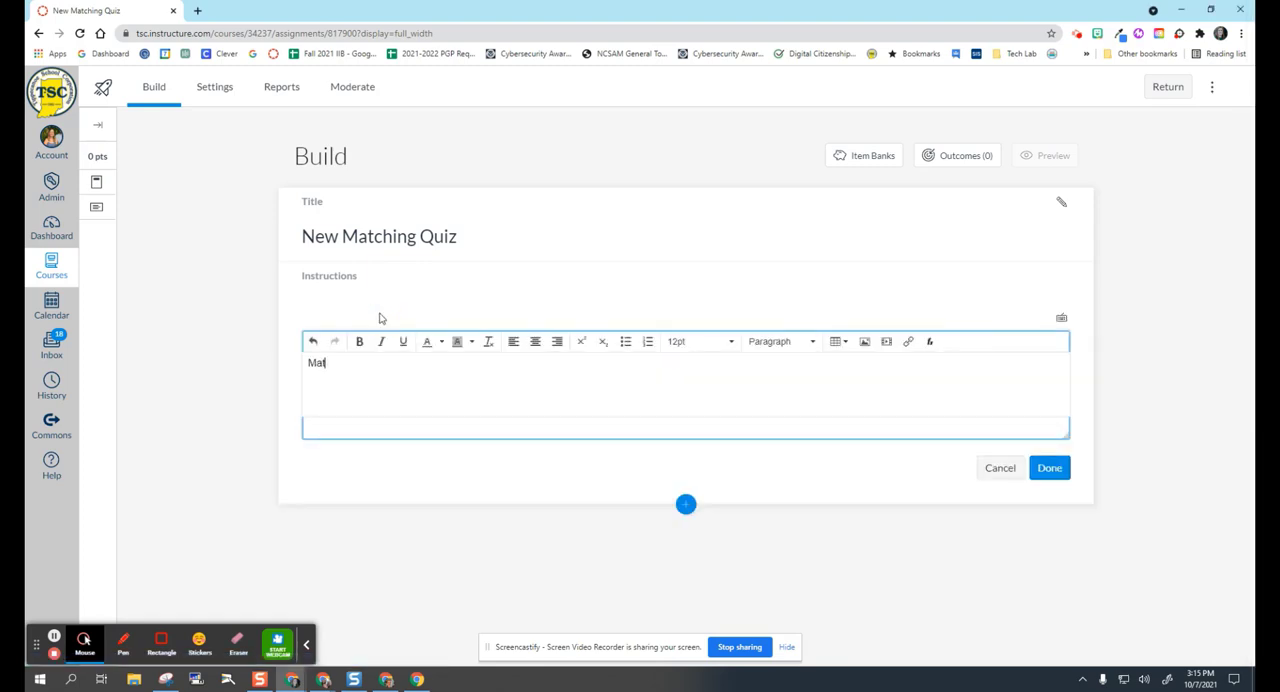
text(ch the Cause and Ef)
key(BackSpace)
text(ffect)
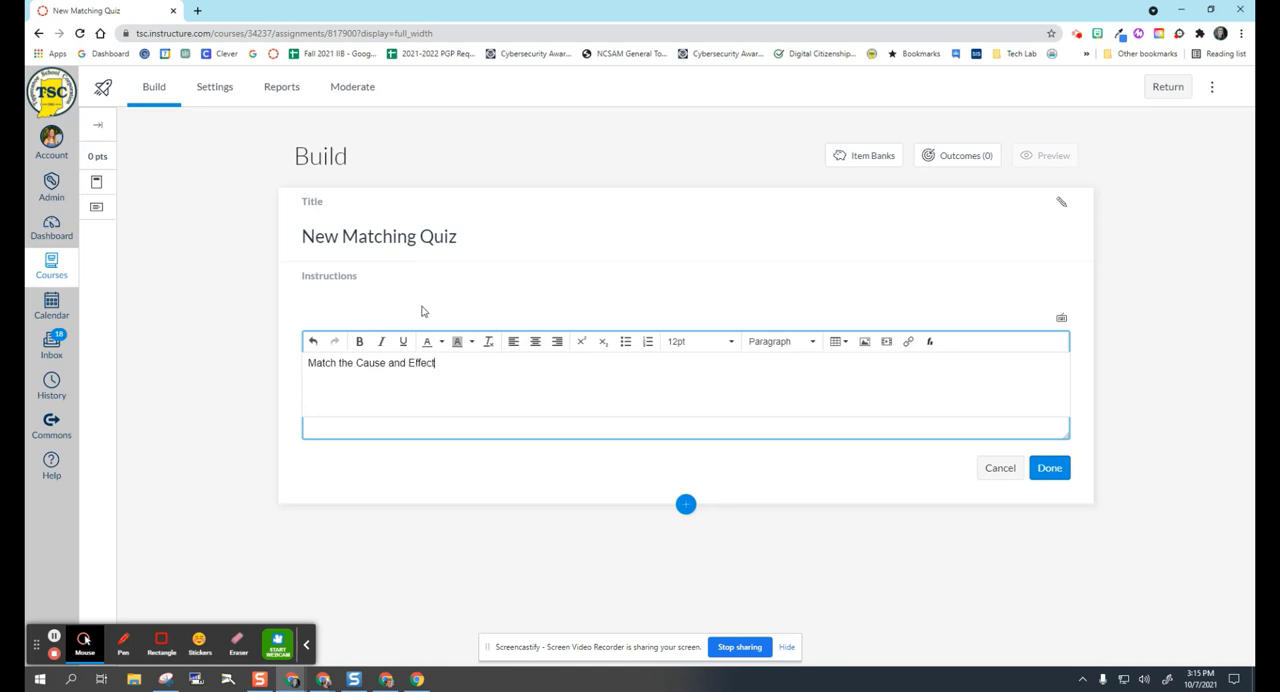
text( ite)
key(BackSpace)
key(BackSpace)
key(BackSpace)
key(BackSpace)
key(BackSpace)
key(BackSpace)
key(BackSpace)
key(BackSpace)
key(BackSpace)
key(BackSpace)
key(BackSpace)
key(BackSpace)
key(BackSpace)
key(BackSpace)
key(BackSpace)
key(BackSpace)
key(BackSpace)
key(BackSpace)
key(BackSpace)
key(BackSpace)
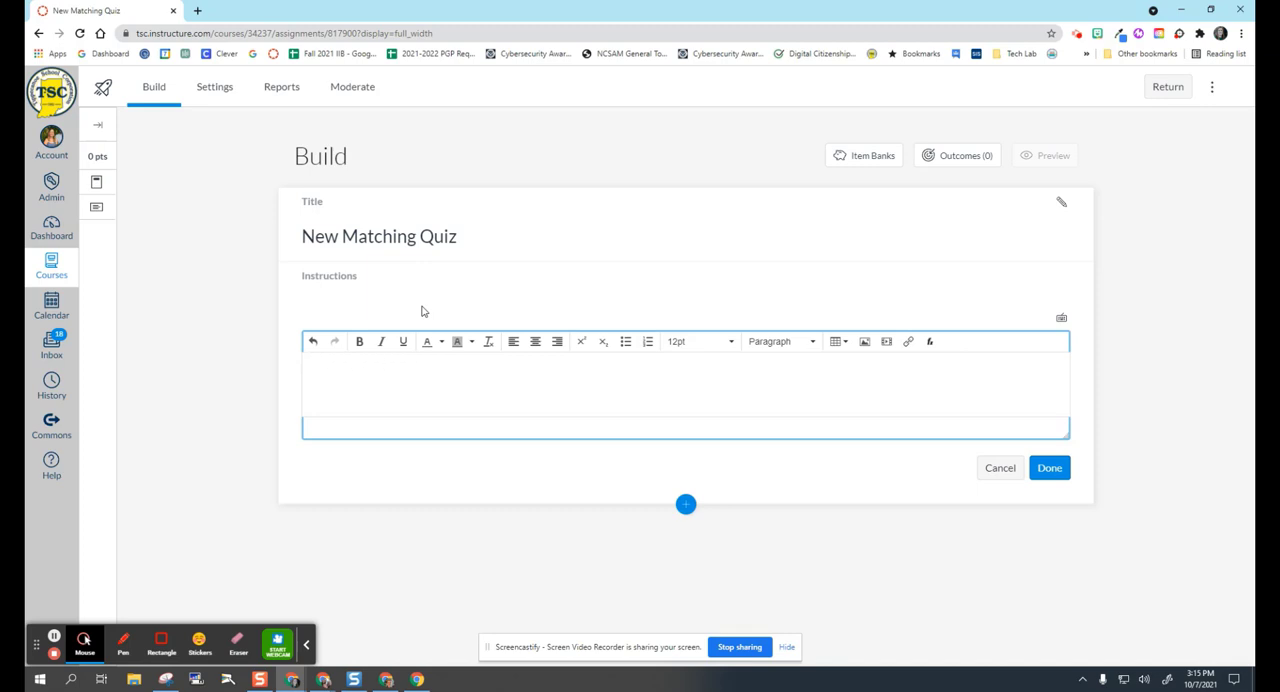
text(Match each cause on the lft )
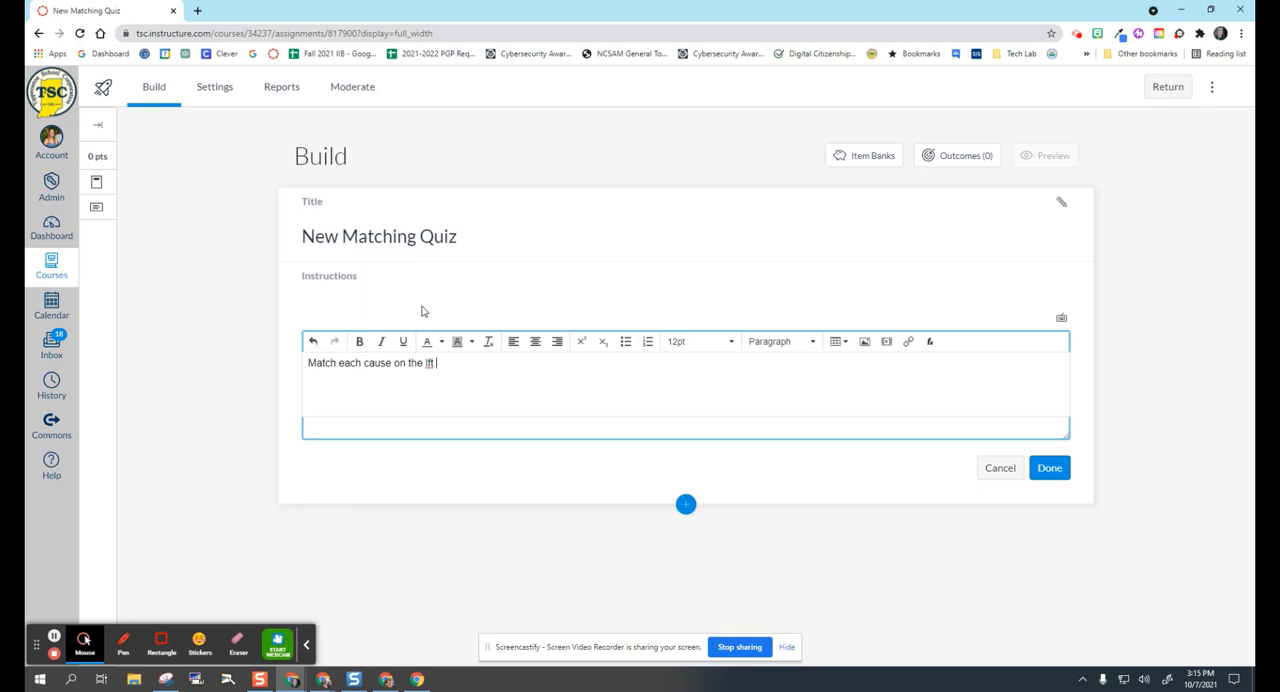
text(with)
key(BackSpace)
key(BackSpace)
key(BackSpace)
key(BackSpace)
key(BackSpace)
key(BackSpace)
text(with the correct effect o)
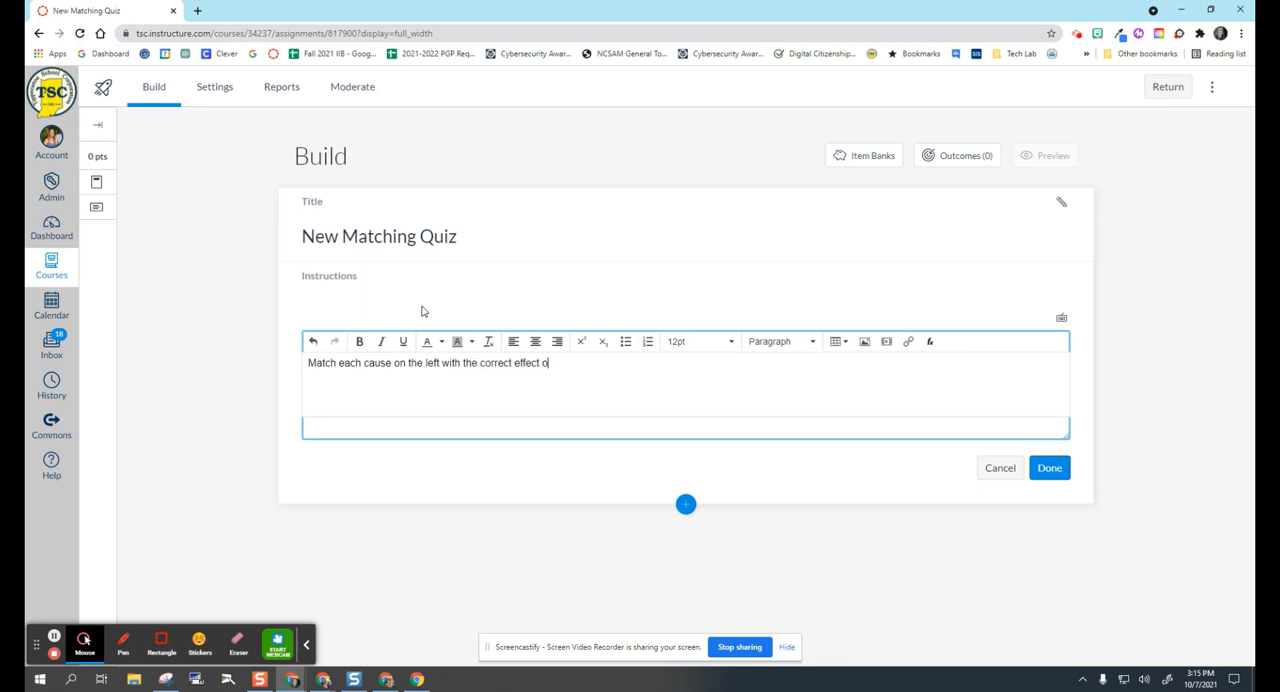
text(n the right. Your answers for each )
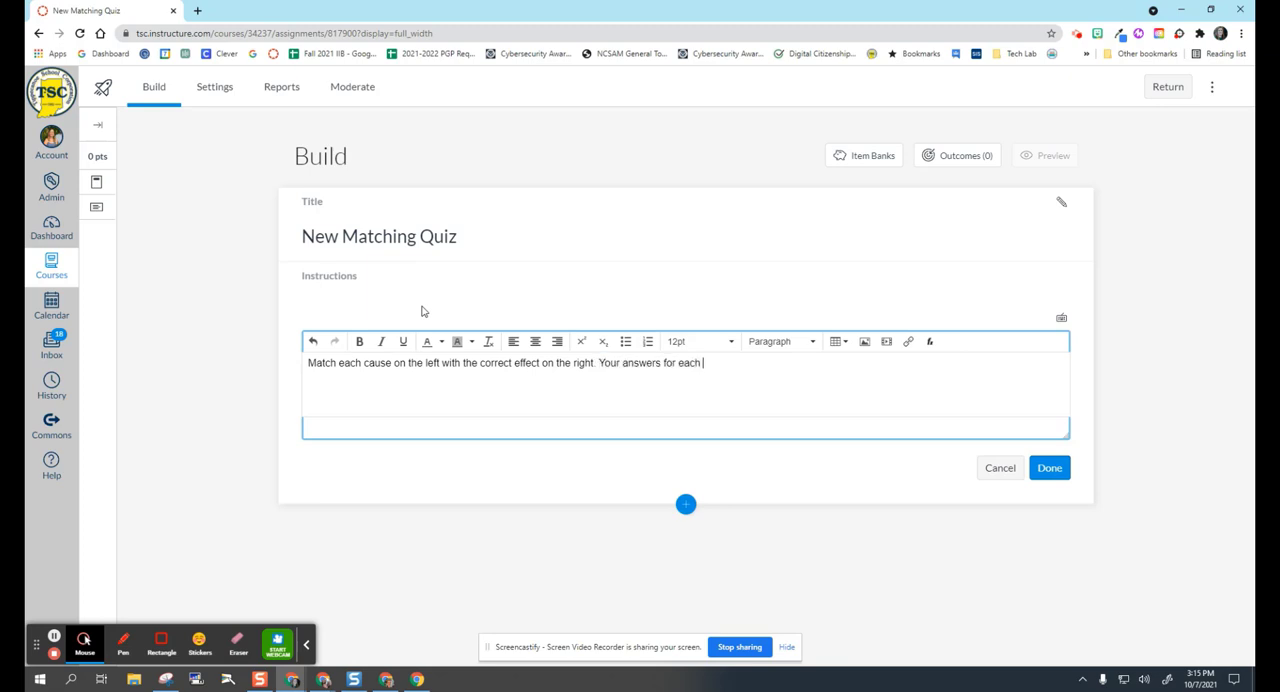
text(fill in the blank should b)
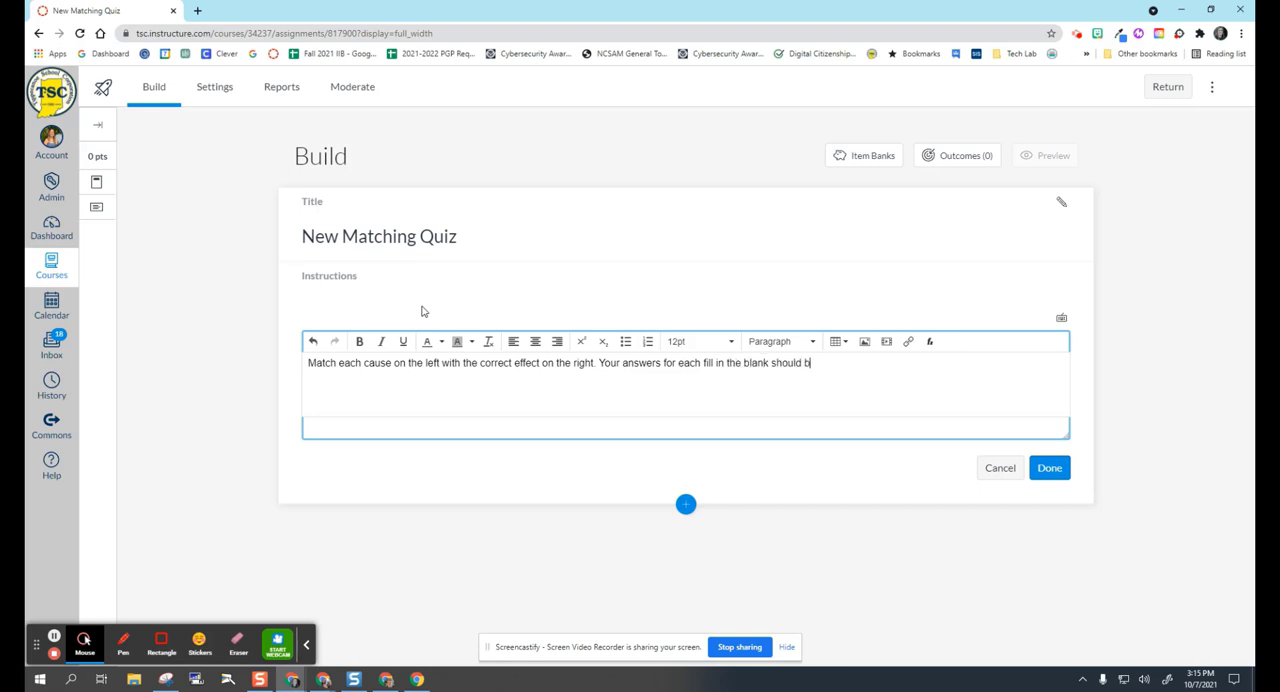
Continue the instructions with 'Your answers for each fill in the blank should be "A", "B", "C", or " D."' and save them.
text(e "A)
text(", "B)
text(", ")
text(C", or "d)
text(D.)
click(1050, 469)
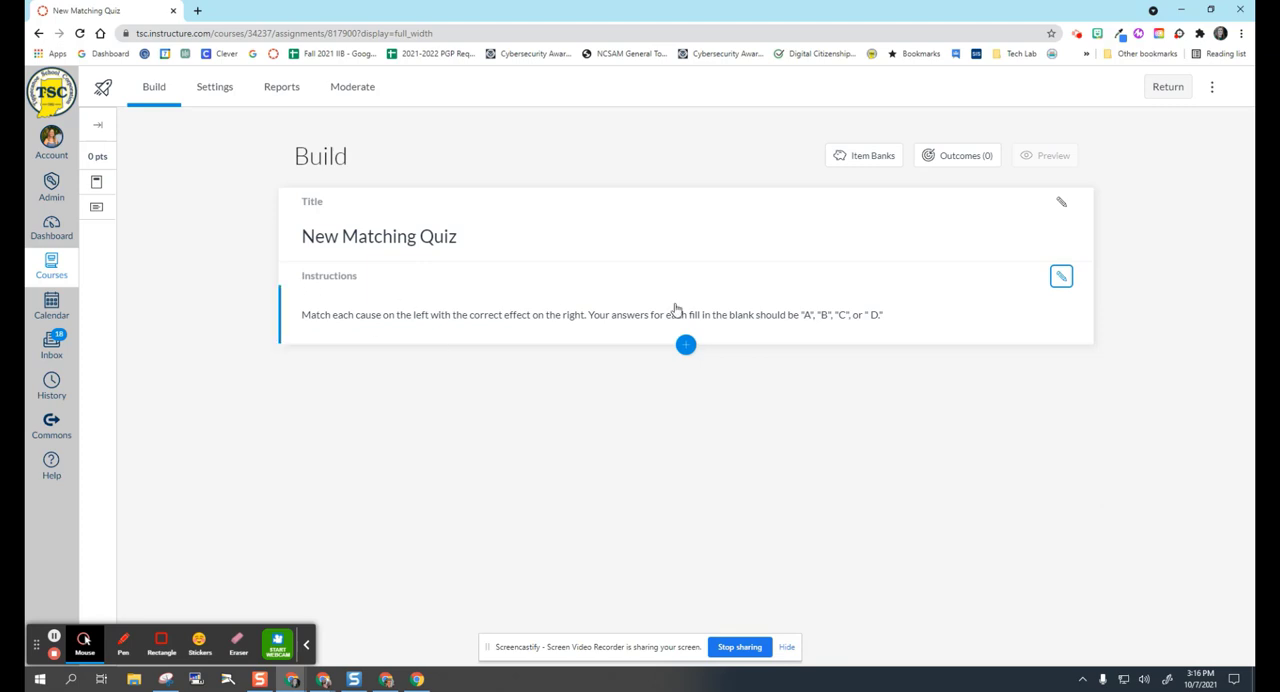
Insert a stimulus below the quiz instructions and title it "Causes".
click(686, 347)
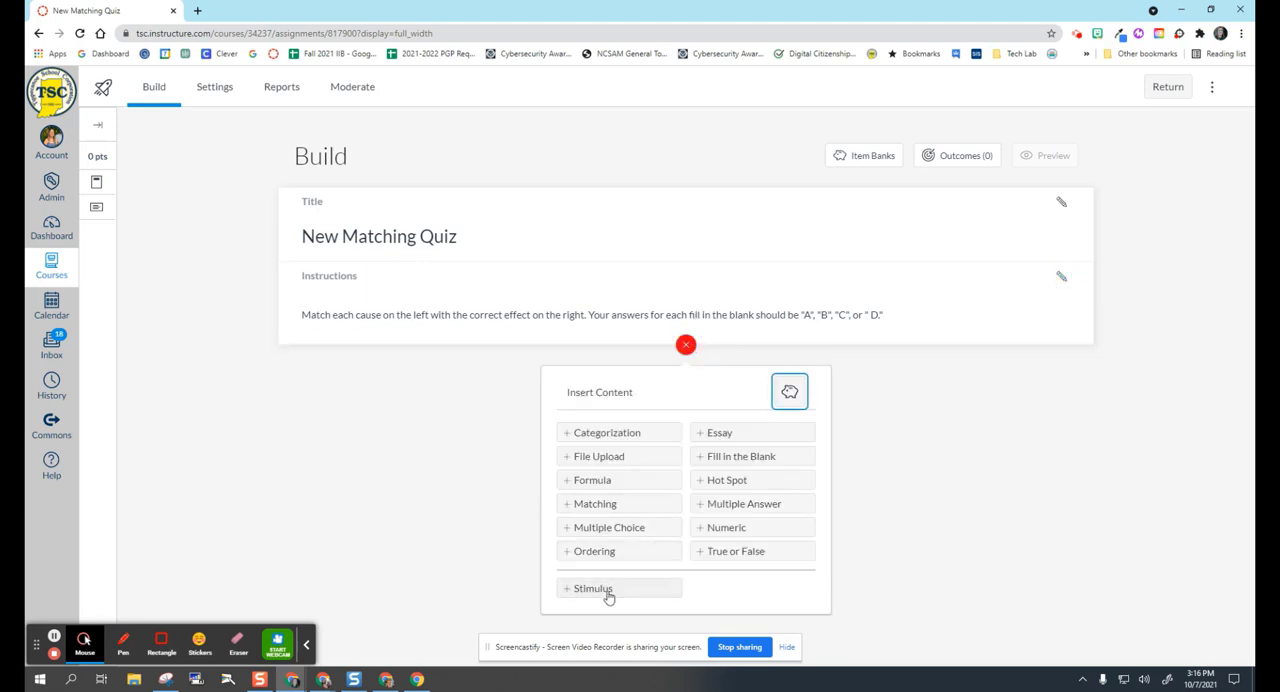
click(602, 590)
scroll(503, 563, down, 1)
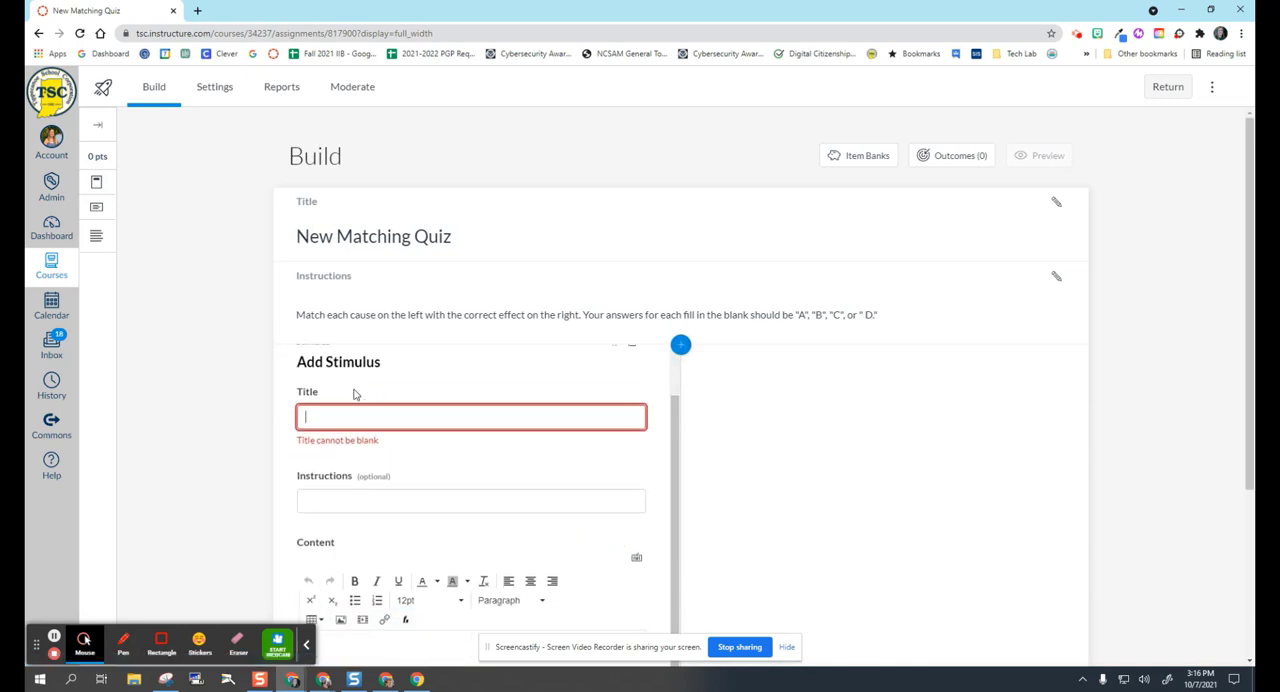
text(Causes)
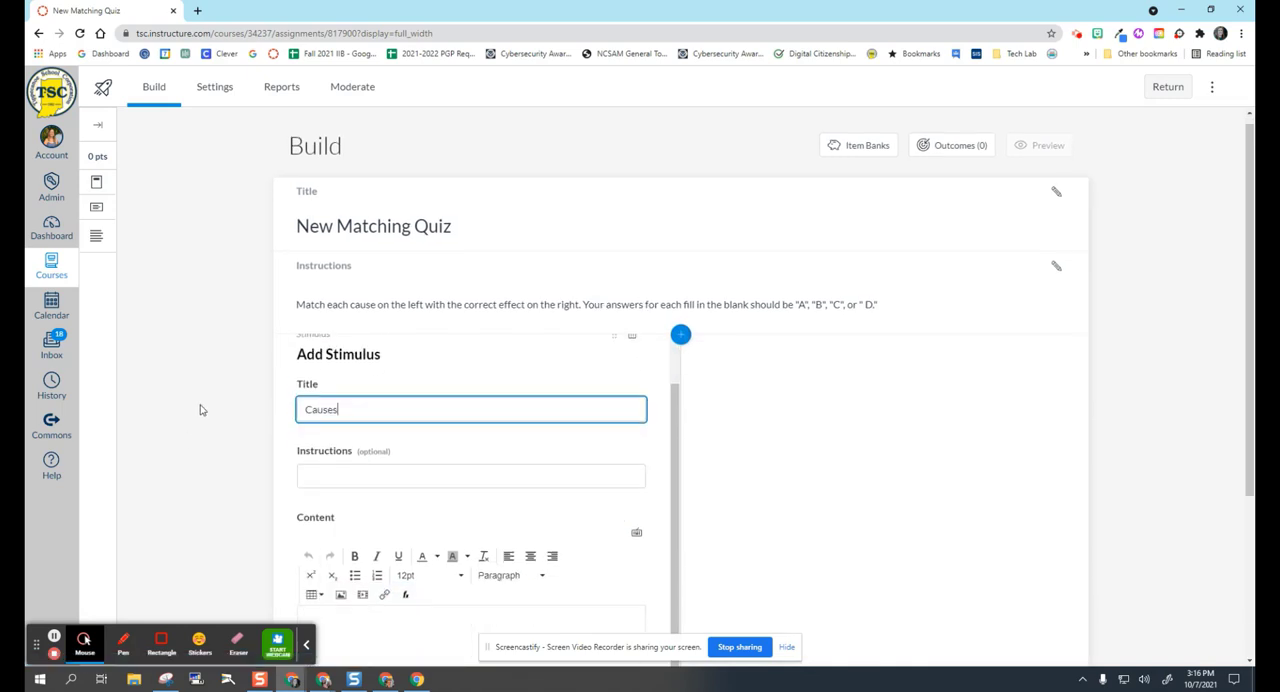
Enter causes "A. It was raining outside" and "B. I didn't have any baseballs" on separate lines of the stimulus content.
scroll(394, 506, down, 2)
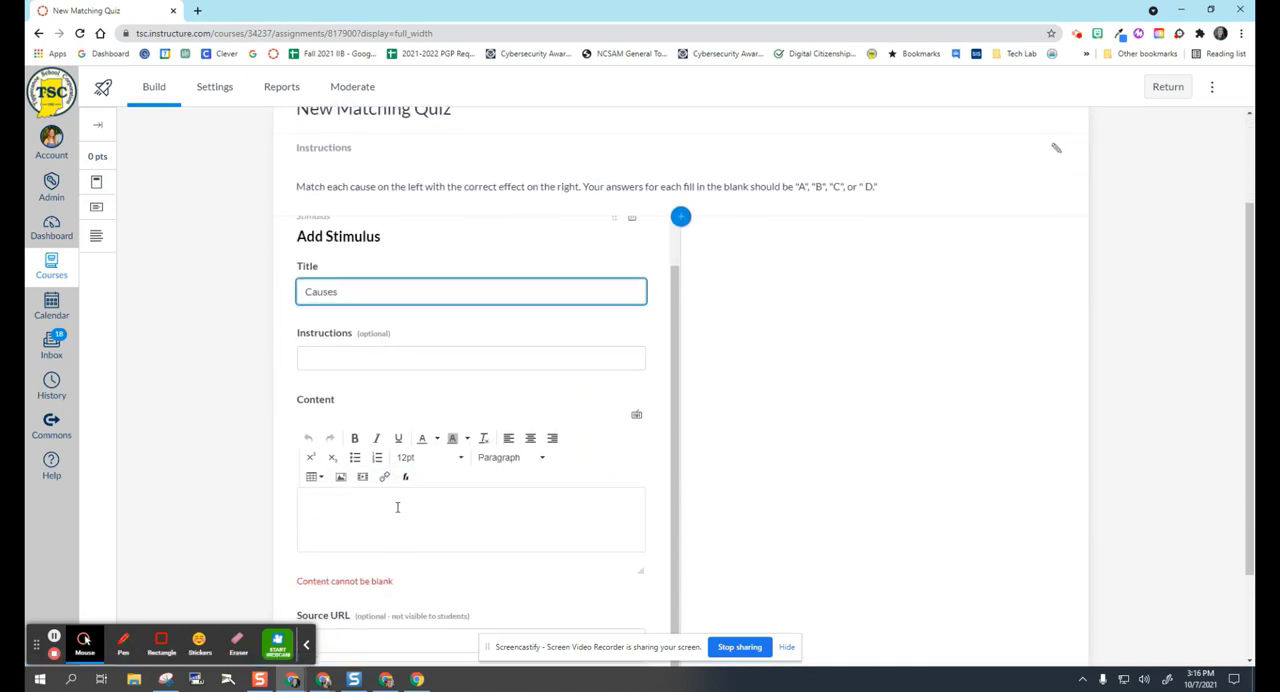
click(338, 438)
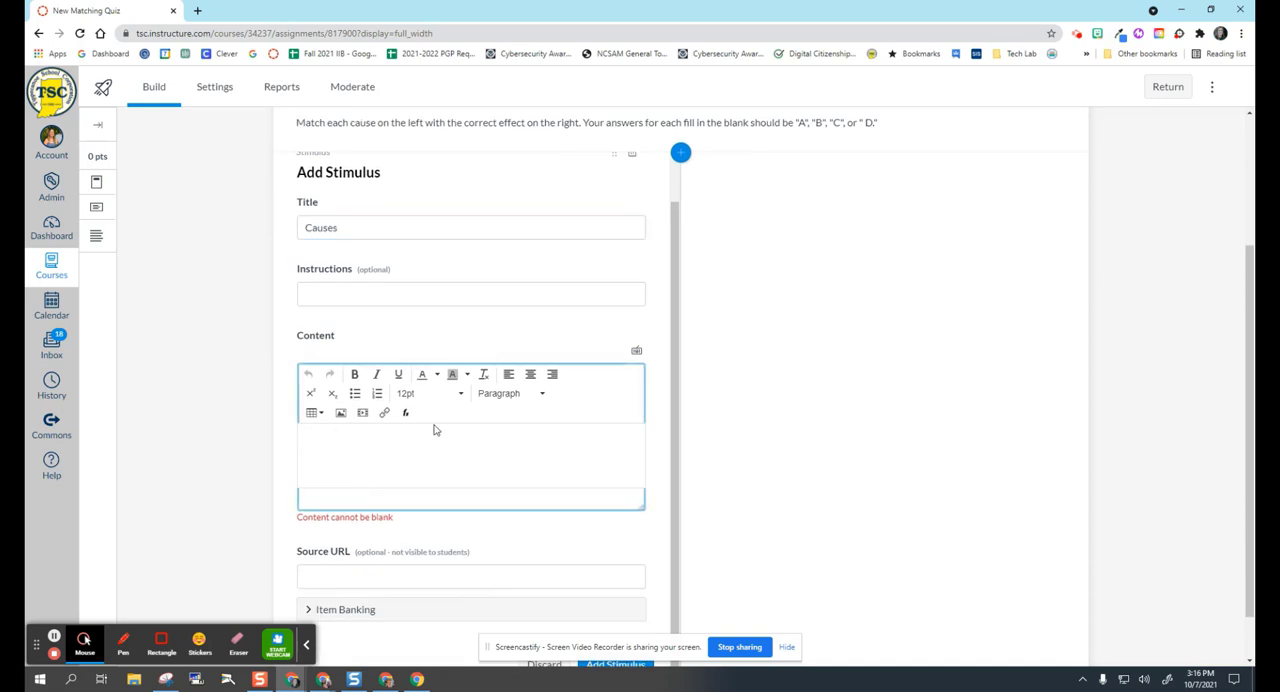
text(A)
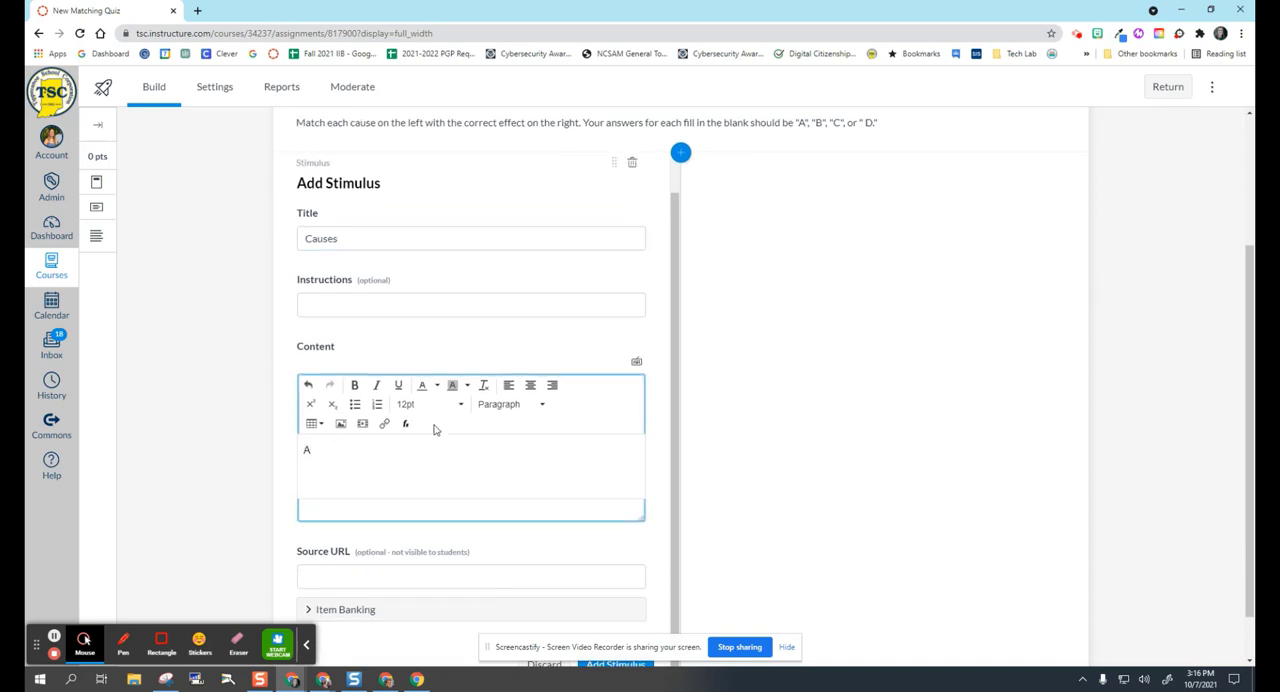
text(. It was raining outside)
key(Return)
text(B. I didn)
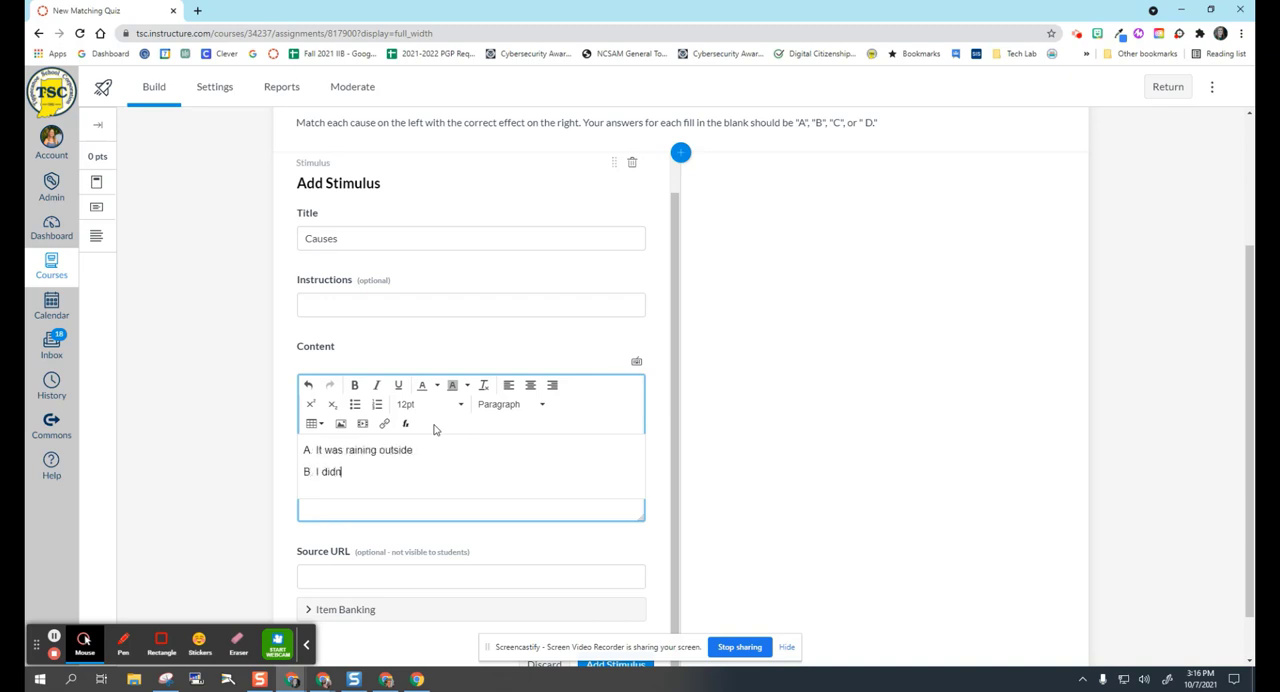
text('t have any baseballs)
key(Return)
Add "C. I forgot to eat breakfast" and "D. I studied really hard for the spelling test" to the content, and save the stimulus.
text(C. I forgot to eat breakf)
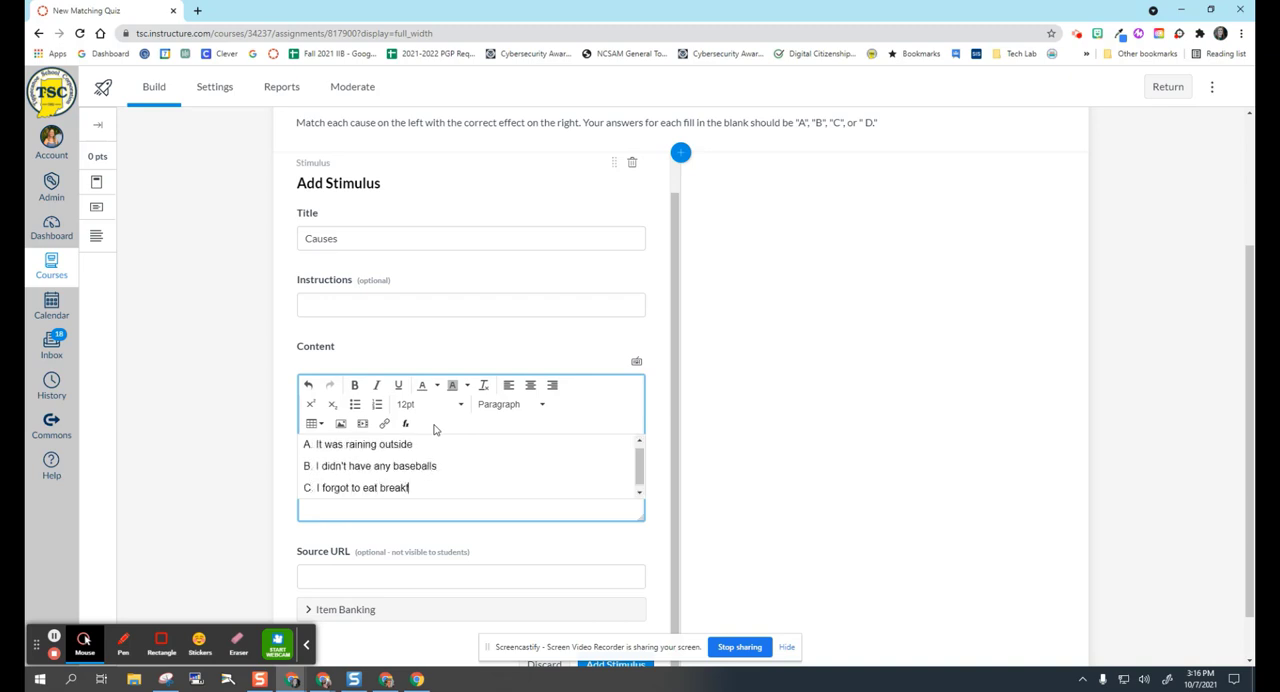
text(ast)
key(Return)
text(D. I studied really hard for the spelling te)
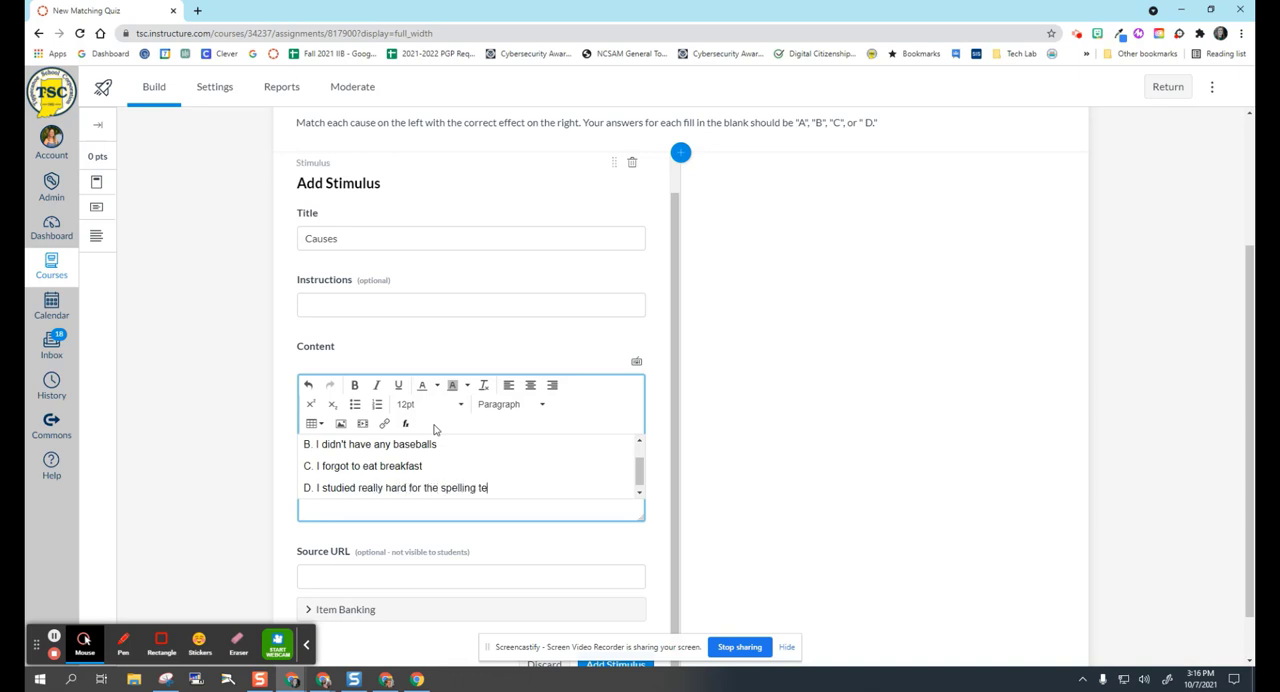
text(st)
scroll(523, 463, up, 2)
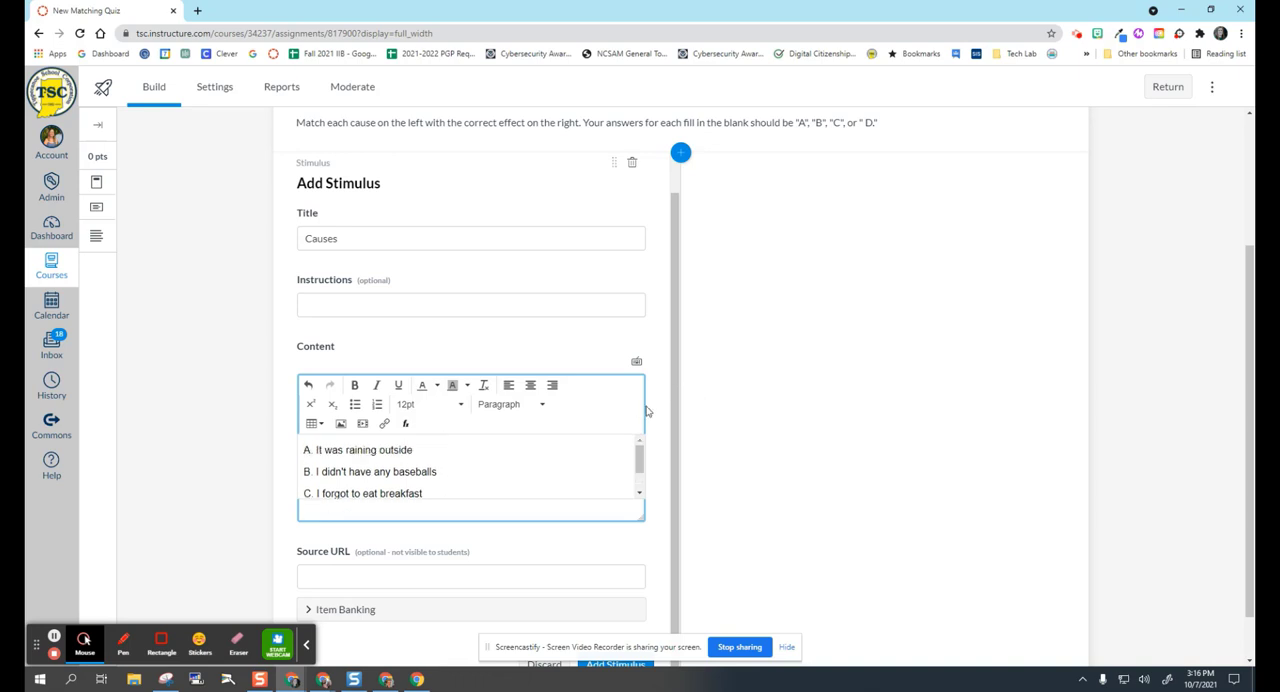
scroll(646, 410, down, 1)
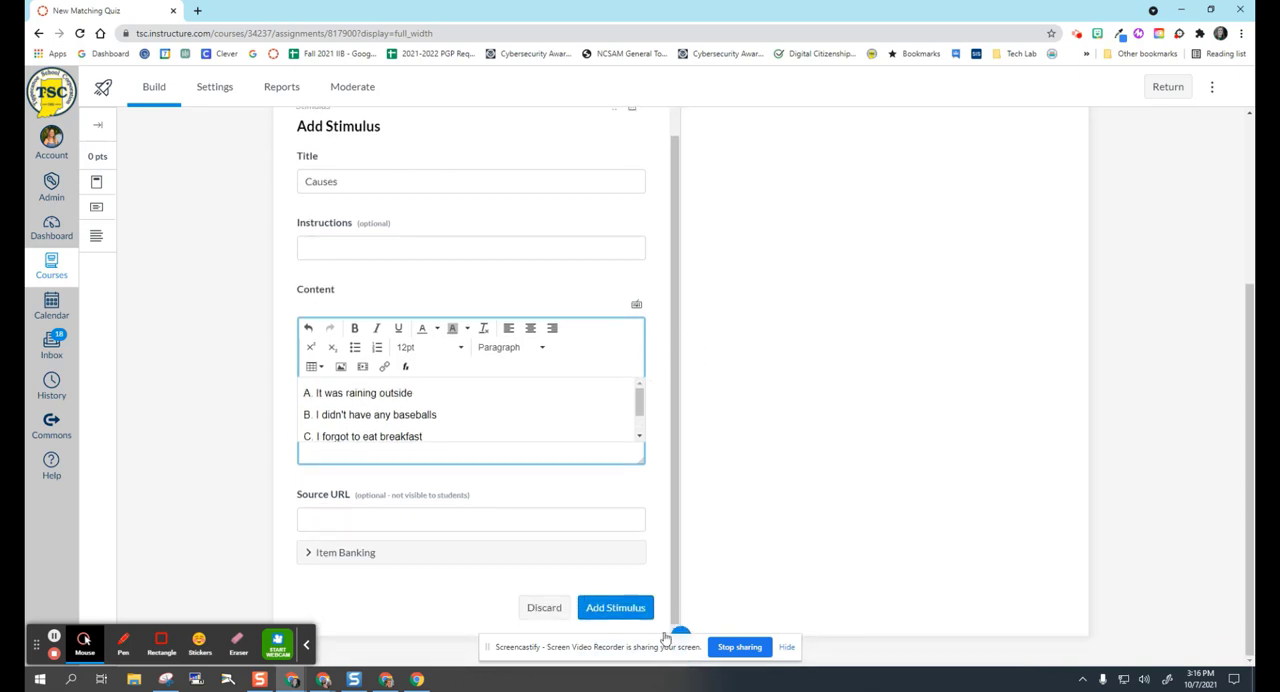
click(631, 612)
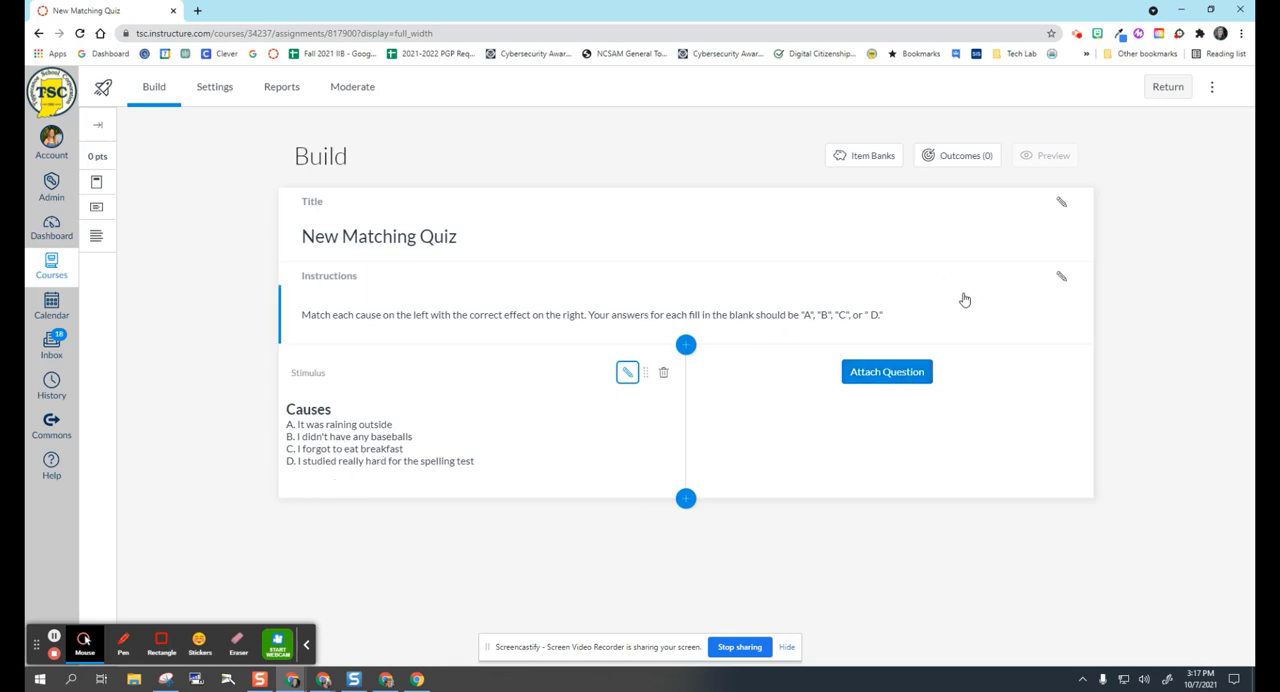
Attach a Fill in the Blank question to the Causes stimulus and title it "Effect #1".
click(918, 381)
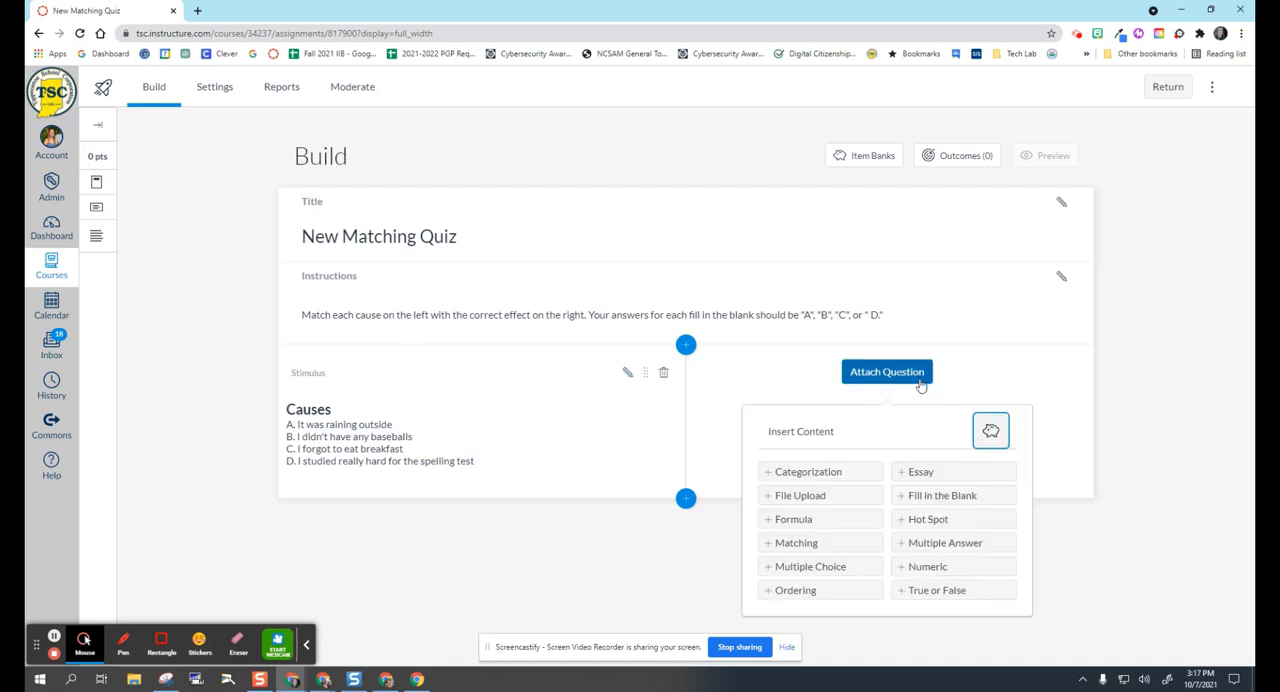
click(943, 497)
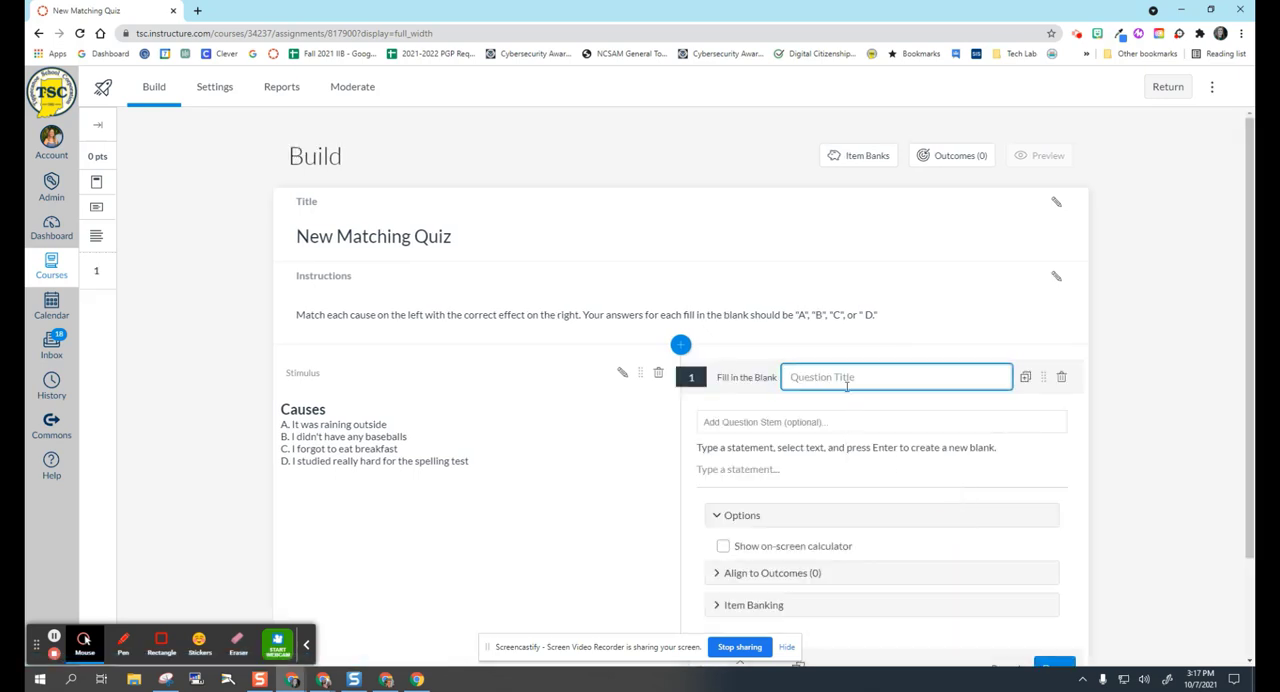
click(833, 380)
text(Effect #1)
Enter "I hit bottle caps and cans because B" as the statement of Effect #1.
click(704, 469)
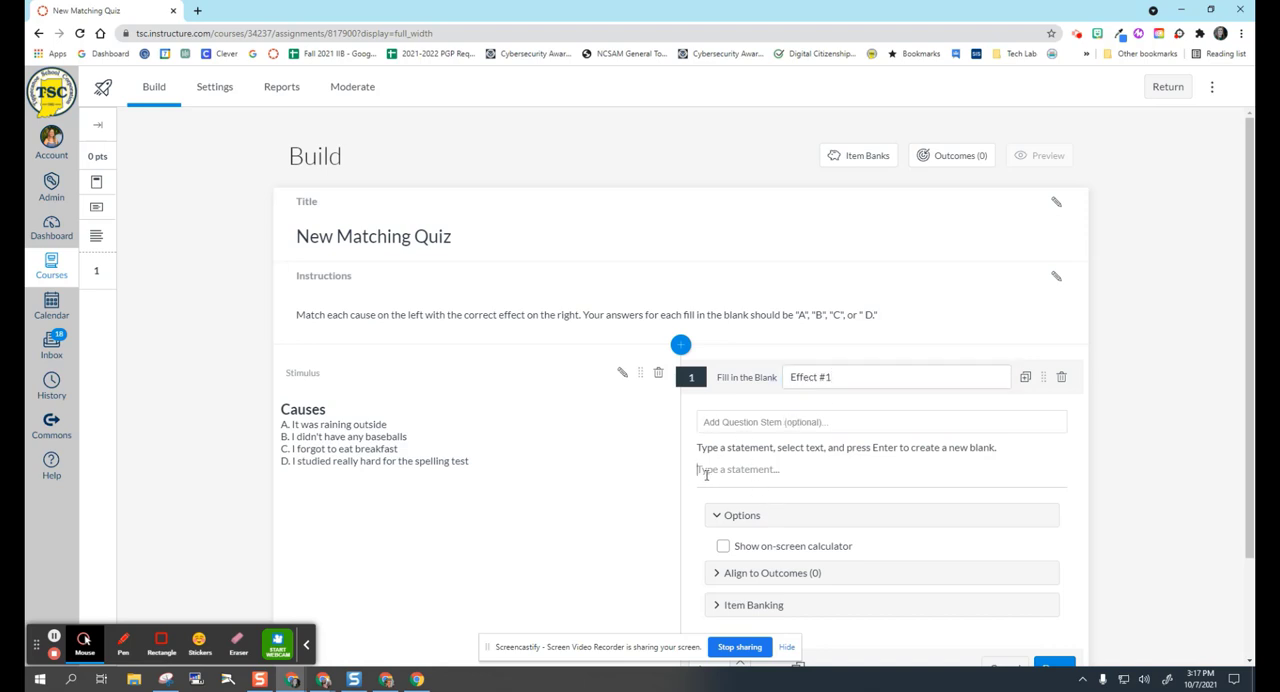
text(I hit bottle caps and cans because B)
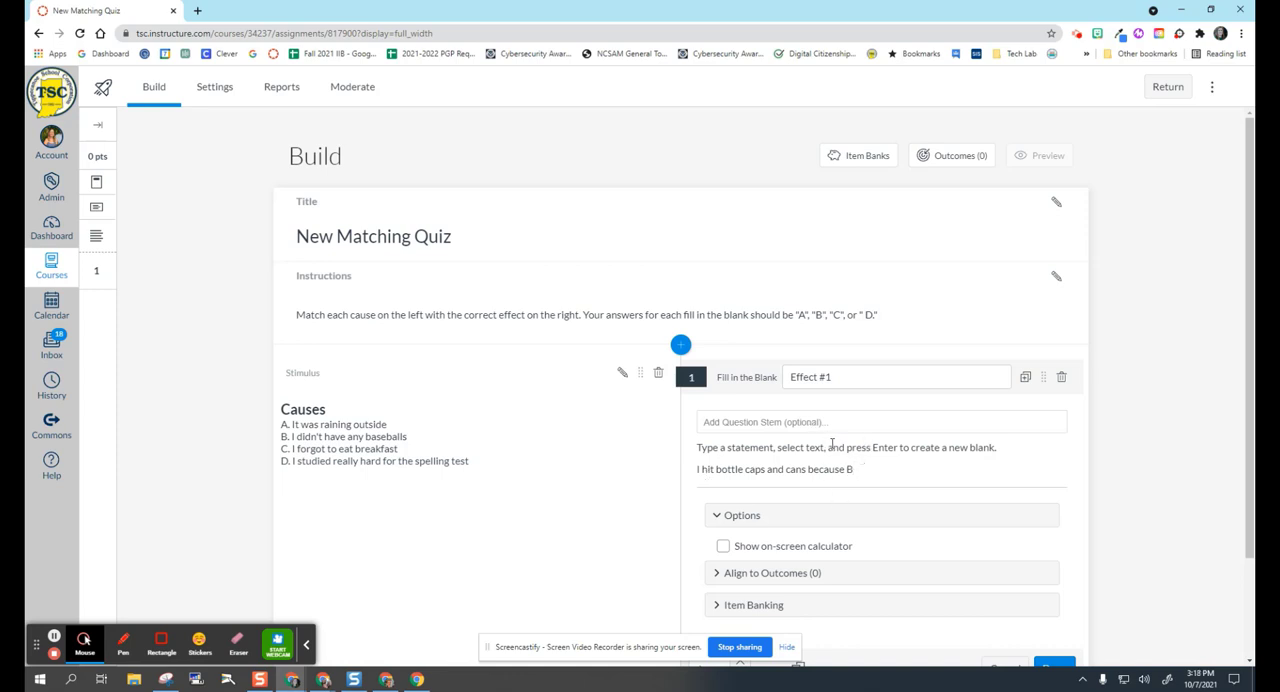
Turn the letter B at the end of the Effect #1 statement into a blank and save the question.
click(855, 470)
double_click(849, 470)
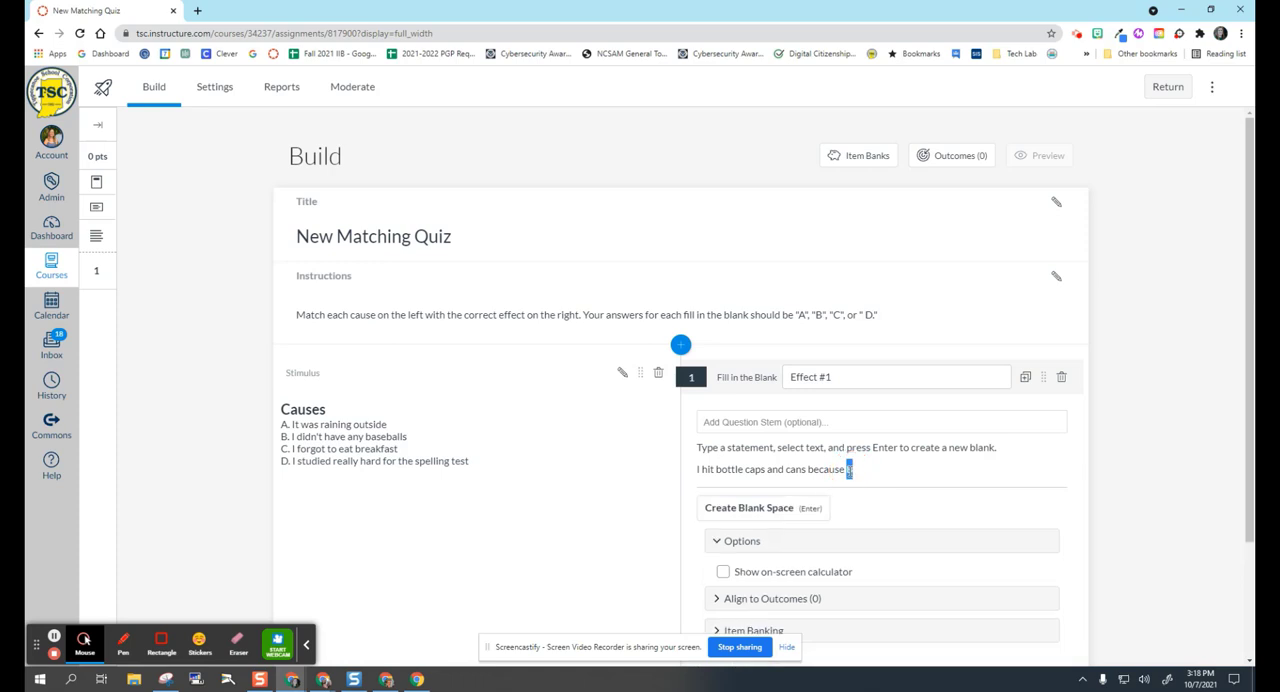
key(Return)
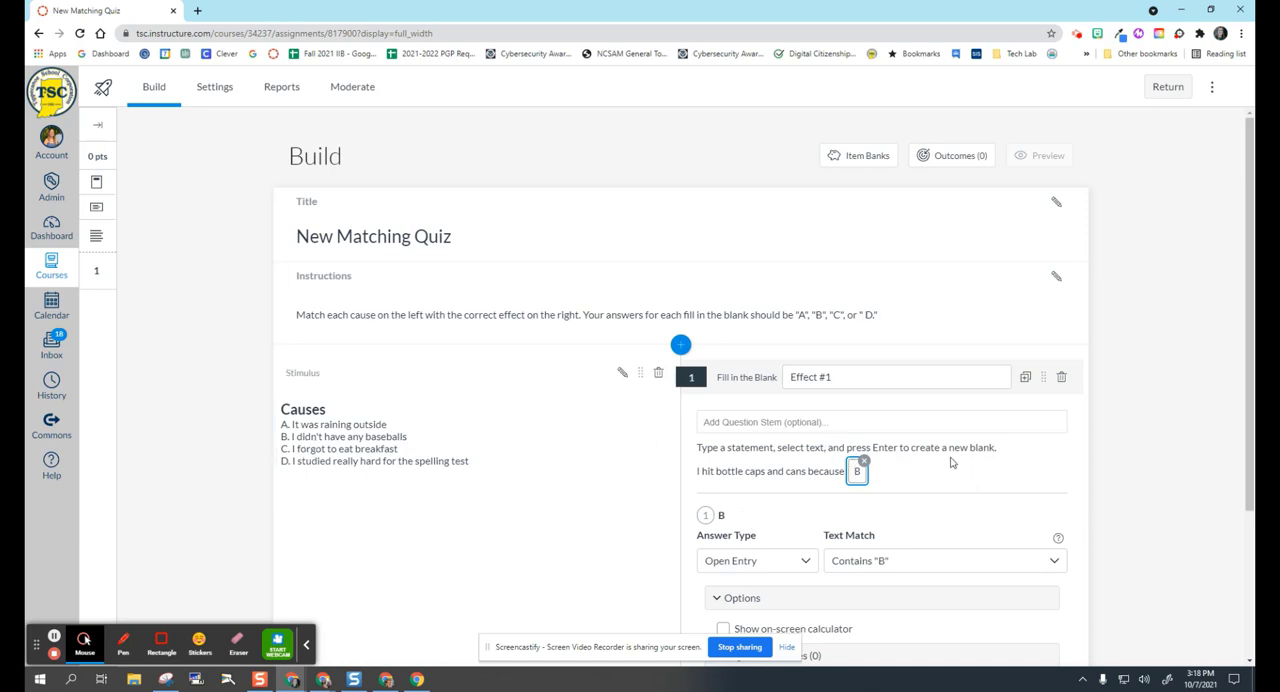
scroll(951, 462, down, 1)
scroll(951, 462, down, 2)
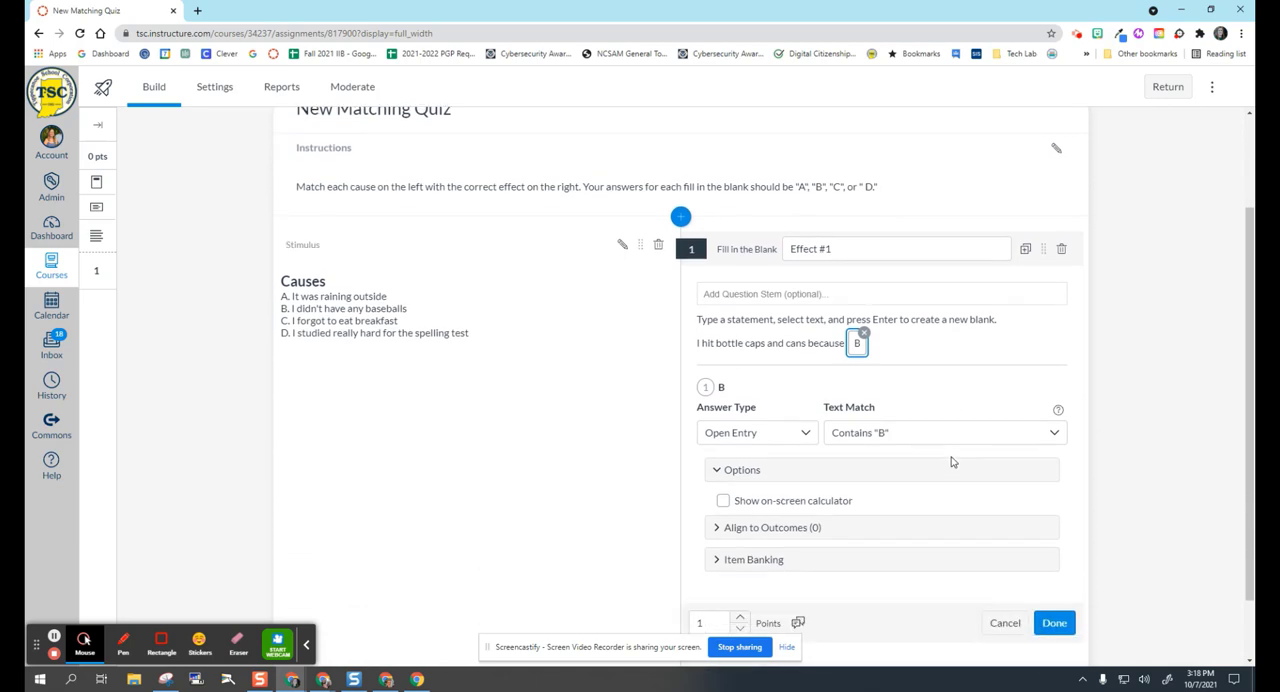
click(1063, 549)
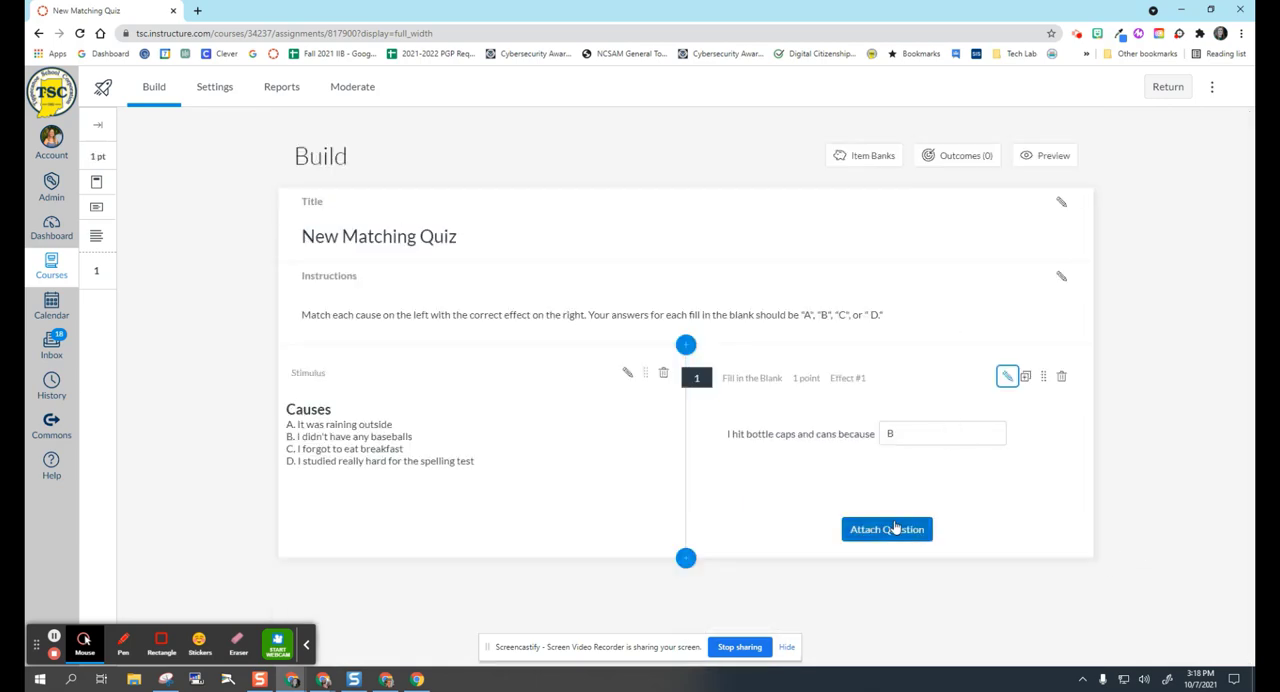
Attach a second Fill in the Blank question to the stimulus and title it "Effect #2".
click(886, 531)
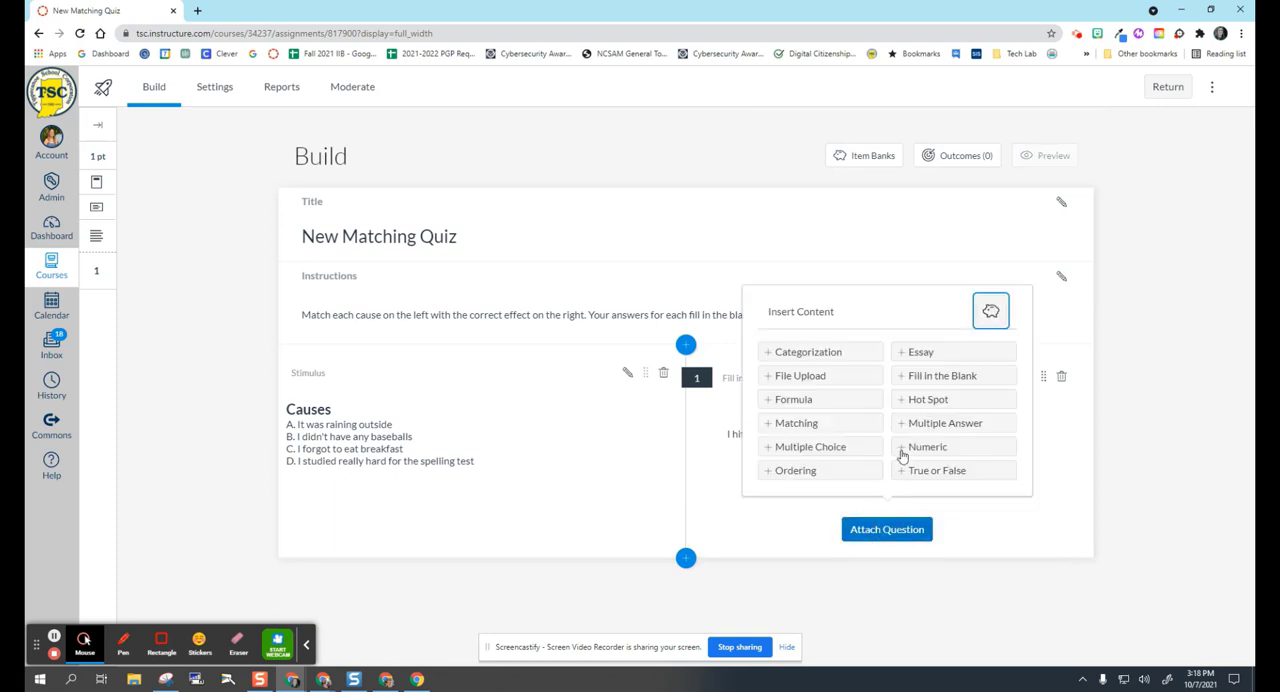
click(915, 374)
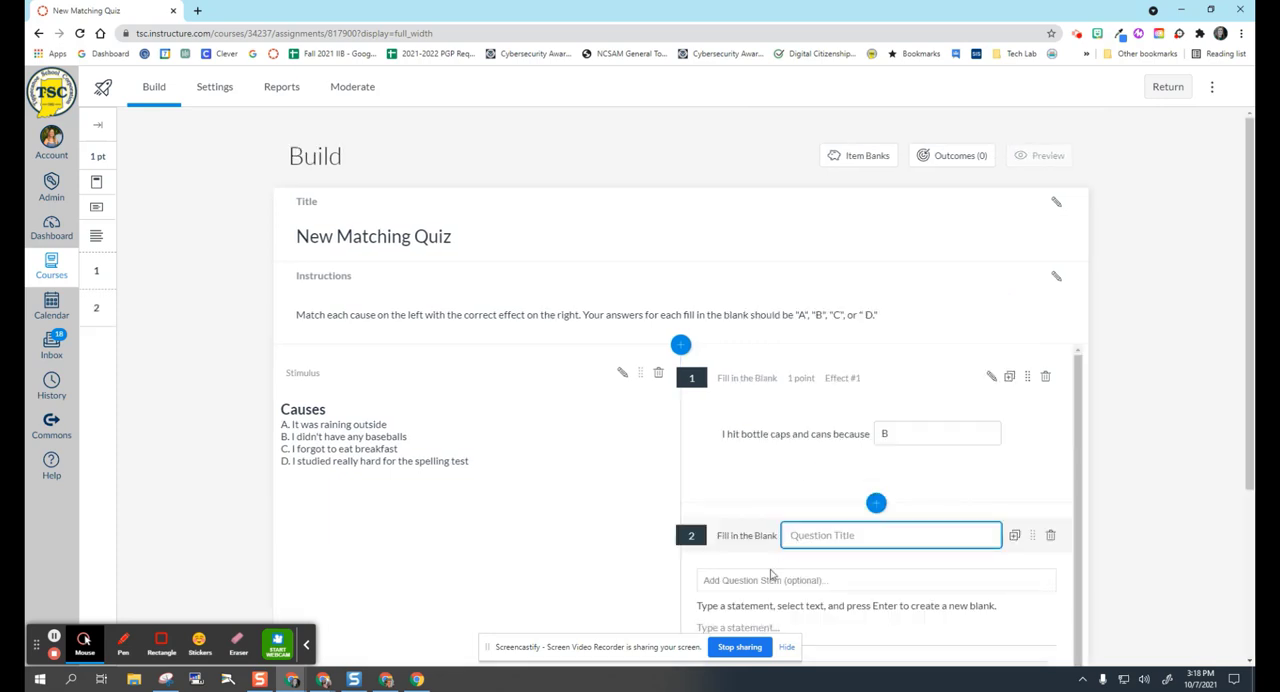
text(Effect #2)
scroll(800, 540, down, 1)
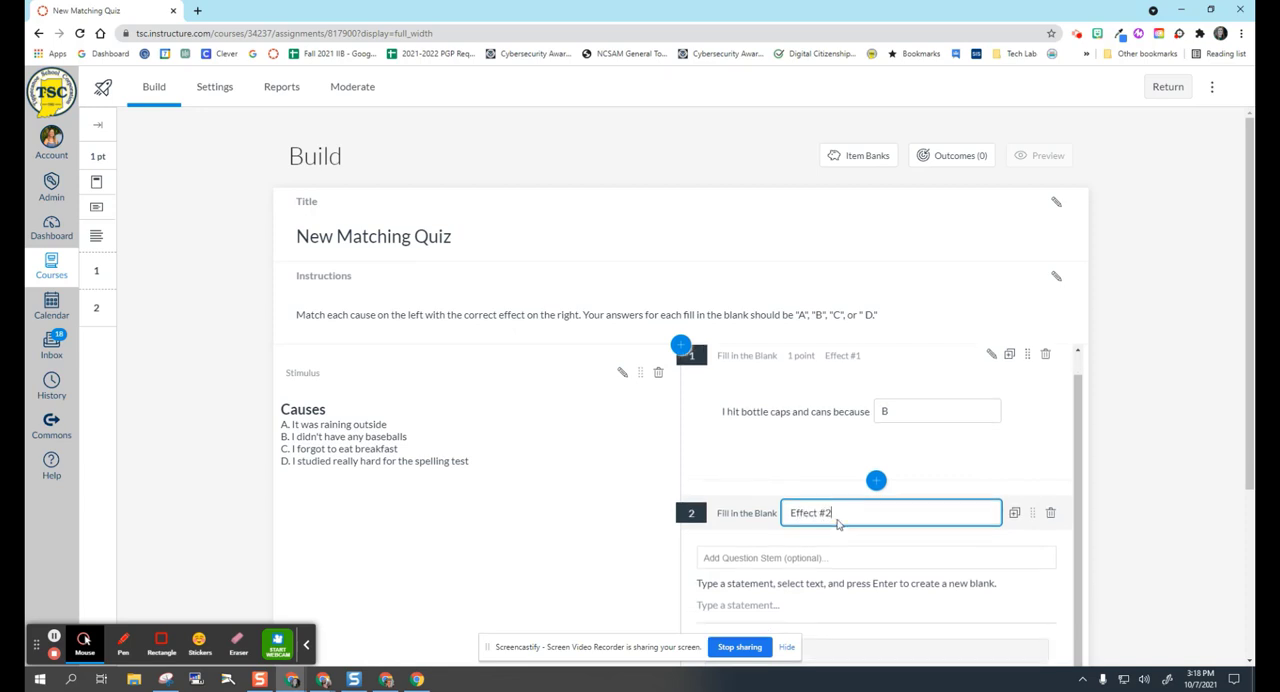
Enter the statement "I brought an umbrella because A", make the final A a blank, and save the question.
click(730, 594)
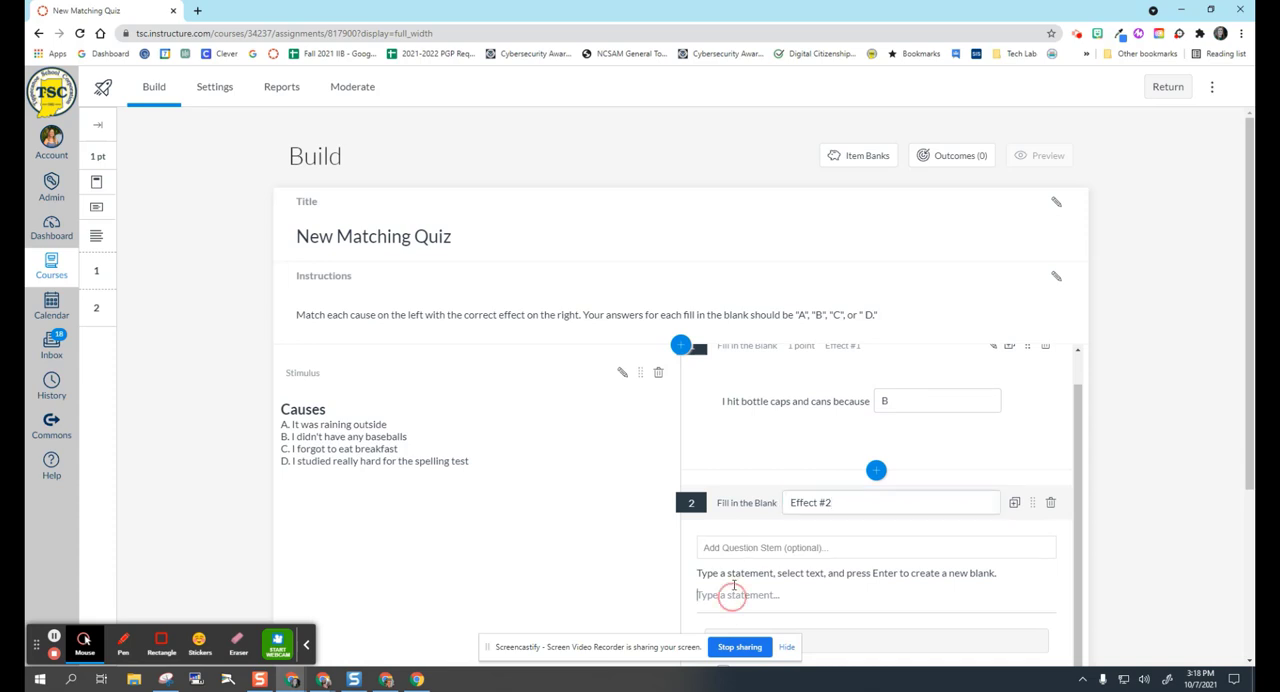
text(I brought an umbrella because A)
double_click(838, 467)
key(Return)
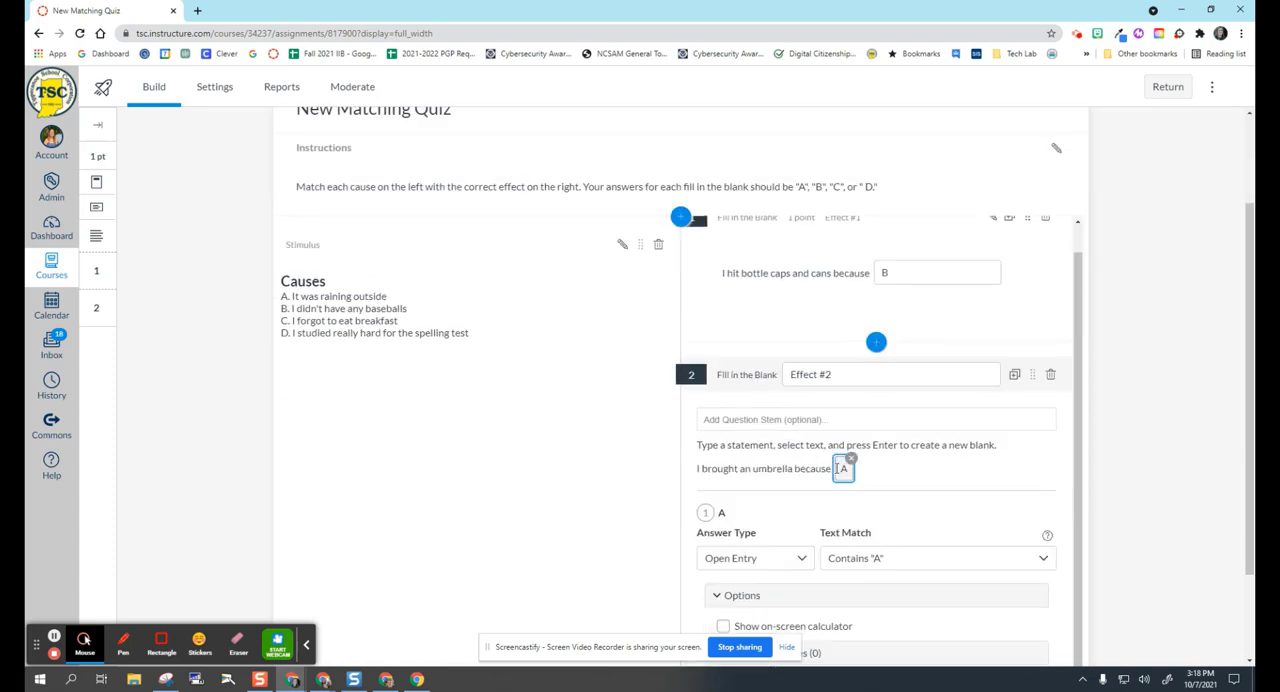
scroll(874, 440, down, 2)
click(1044, 600)
Attach a third Fill in the Blank question to the stimulus and title it "Effect #3".
click(877, 605)
click(932, 453)
text(Effect #3)
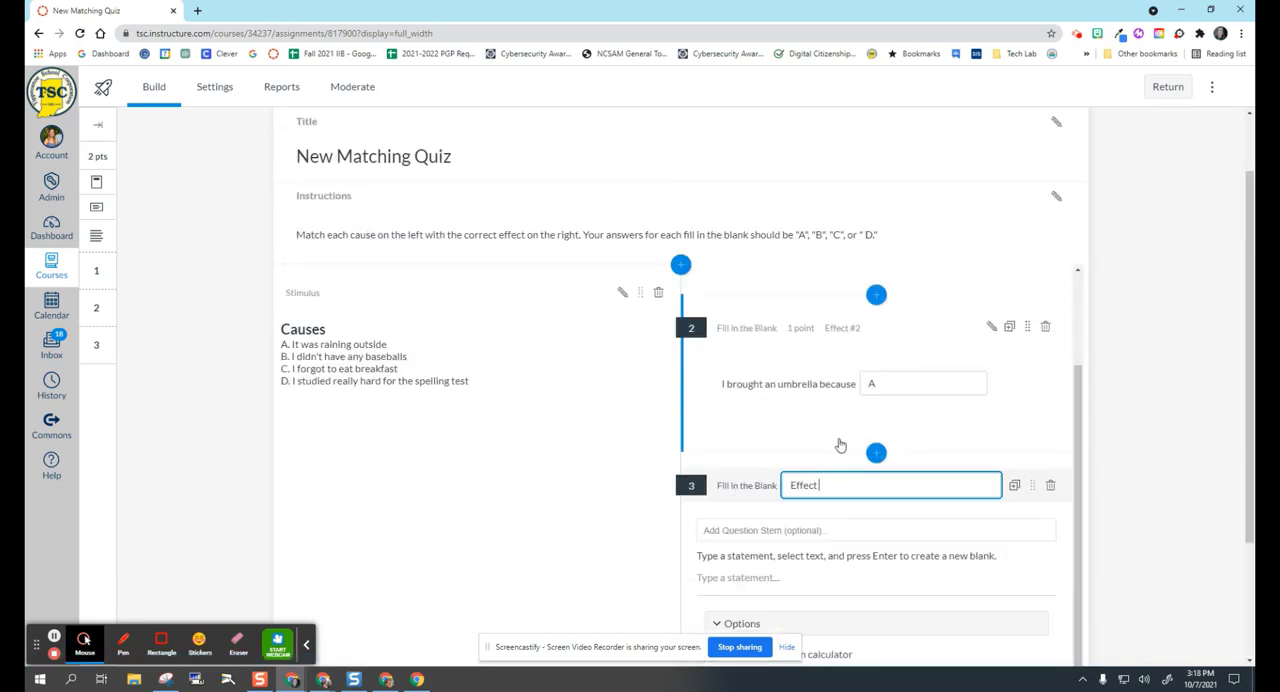
Enter the statement "I got an 'A' and passed because D", make the final D a blank, and save the question.
click(733, 577)
text(I got an 'A' and passed because D)
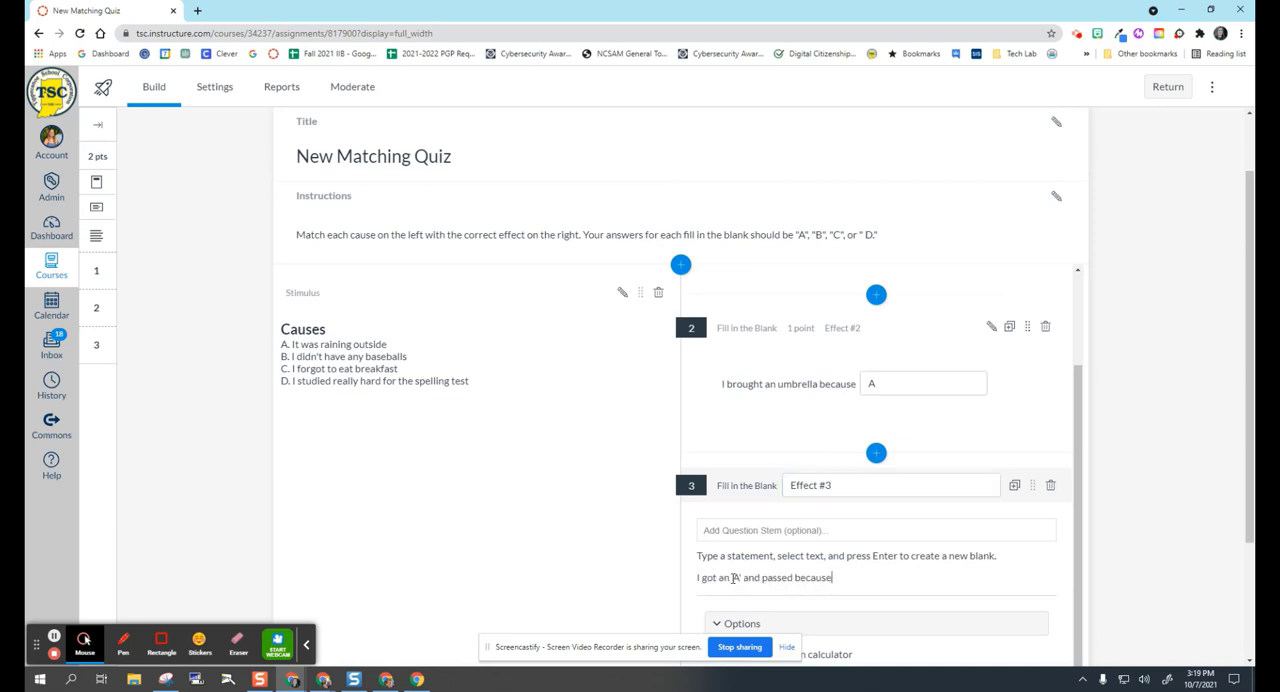
double_click(840, 577)
key(Return)
scroll(757, 588, down, 2)
scroll(748, 556, down, 2)
click(1044, 544)
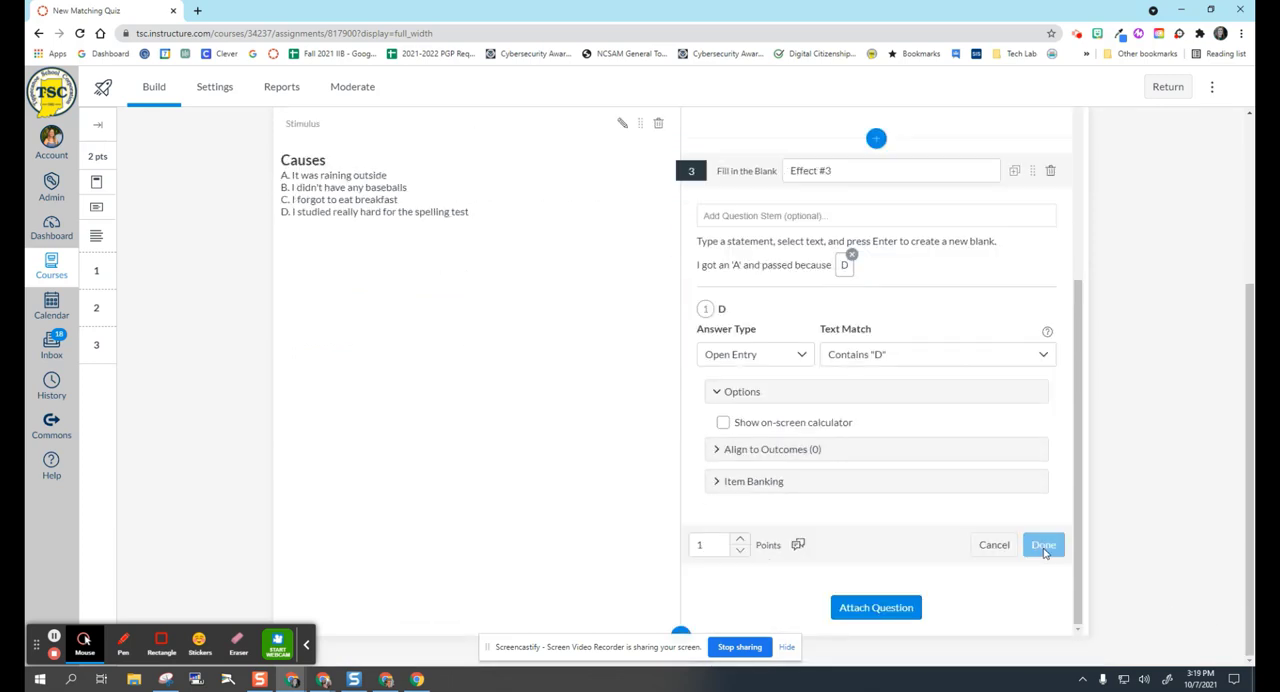
Attach a fourth Fill in the Blank question to the stimulus and title it "Effect #4".
click(878, 606)
click(937, 453)
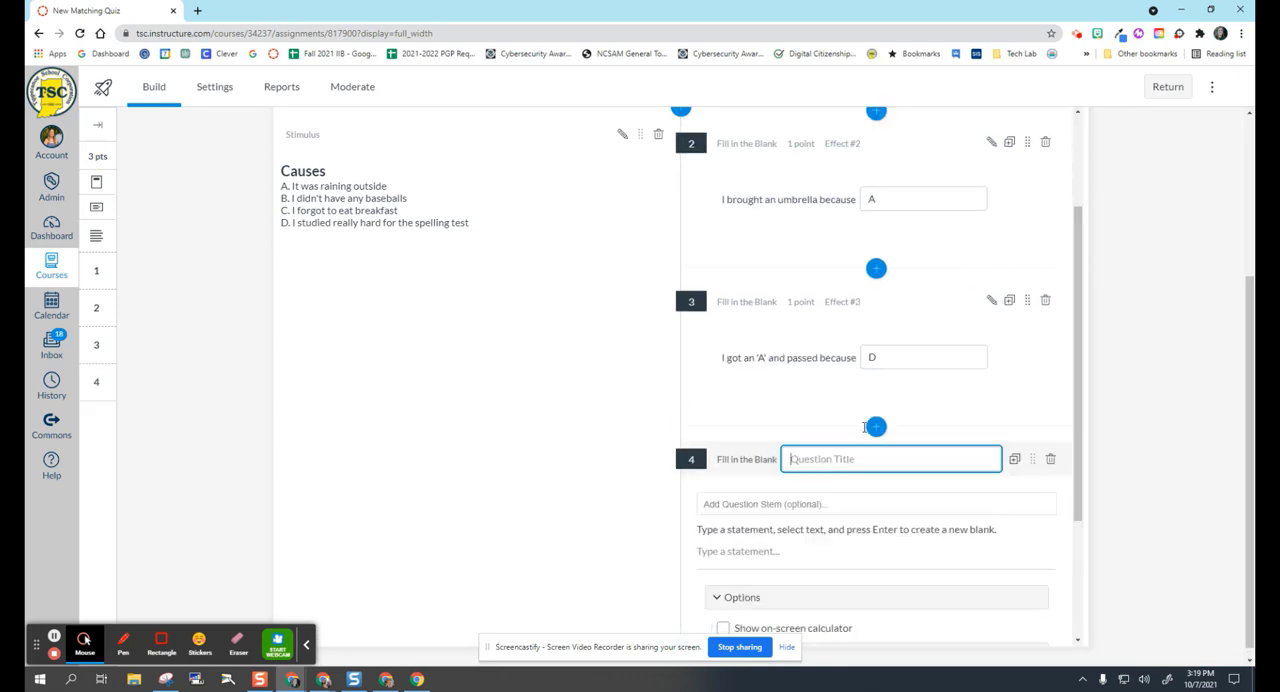
text(Effect #4)
Enter "My belly was hungry because C" as the statement of Effect #4.
click(741, 513)
text(M)
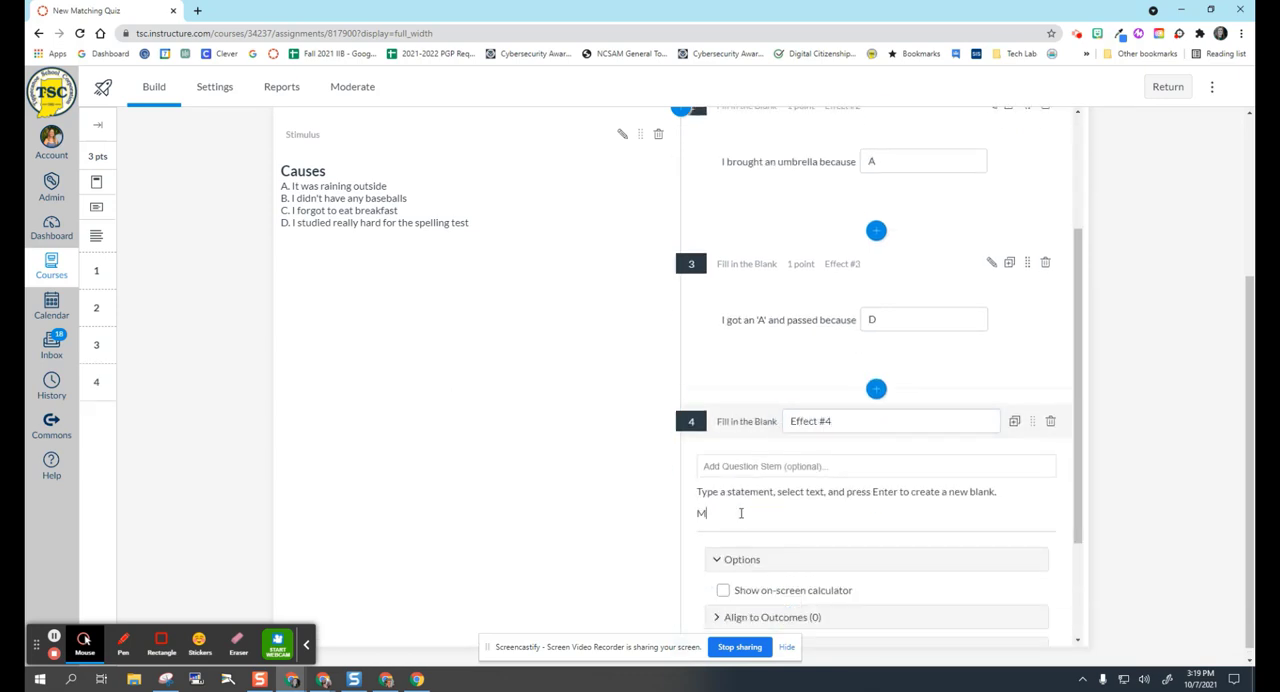
text(y belly was hungry b)
text(ecause )
text(_)
Turn the letter C at the end of the Effect #4 statement into a blank and save the question.
double_click(832, 513)
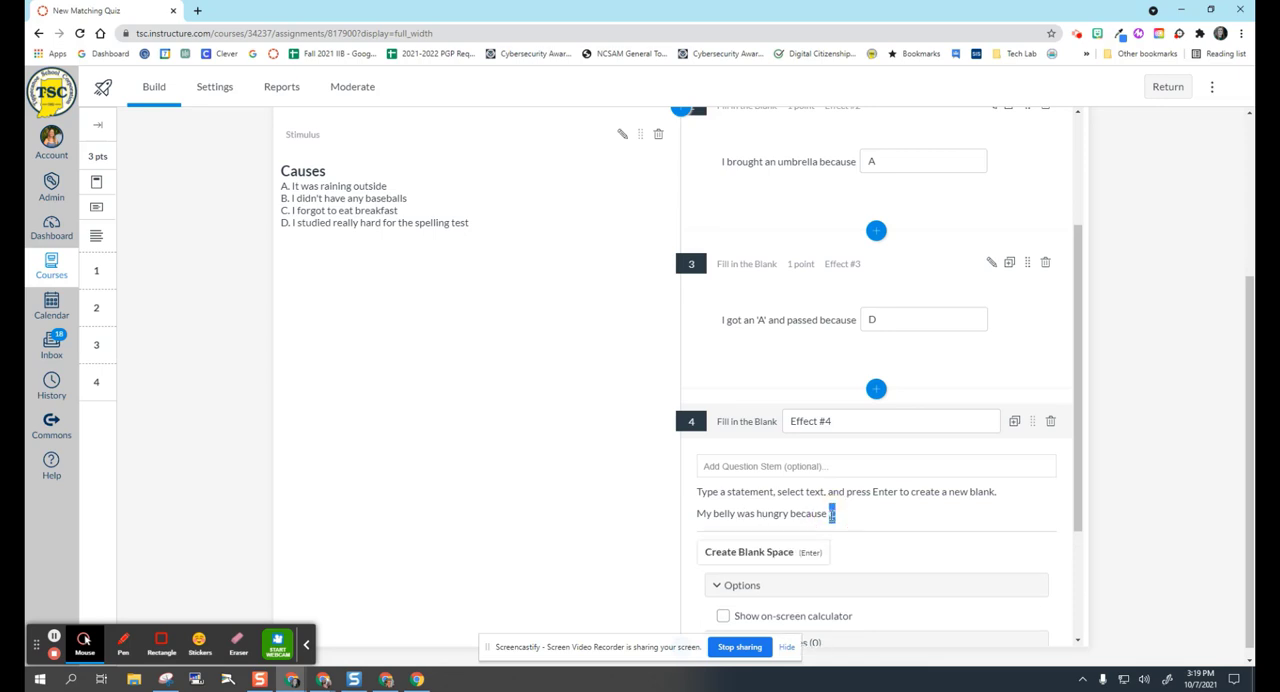
key(Return)
scroll(840, 500, down, 3)
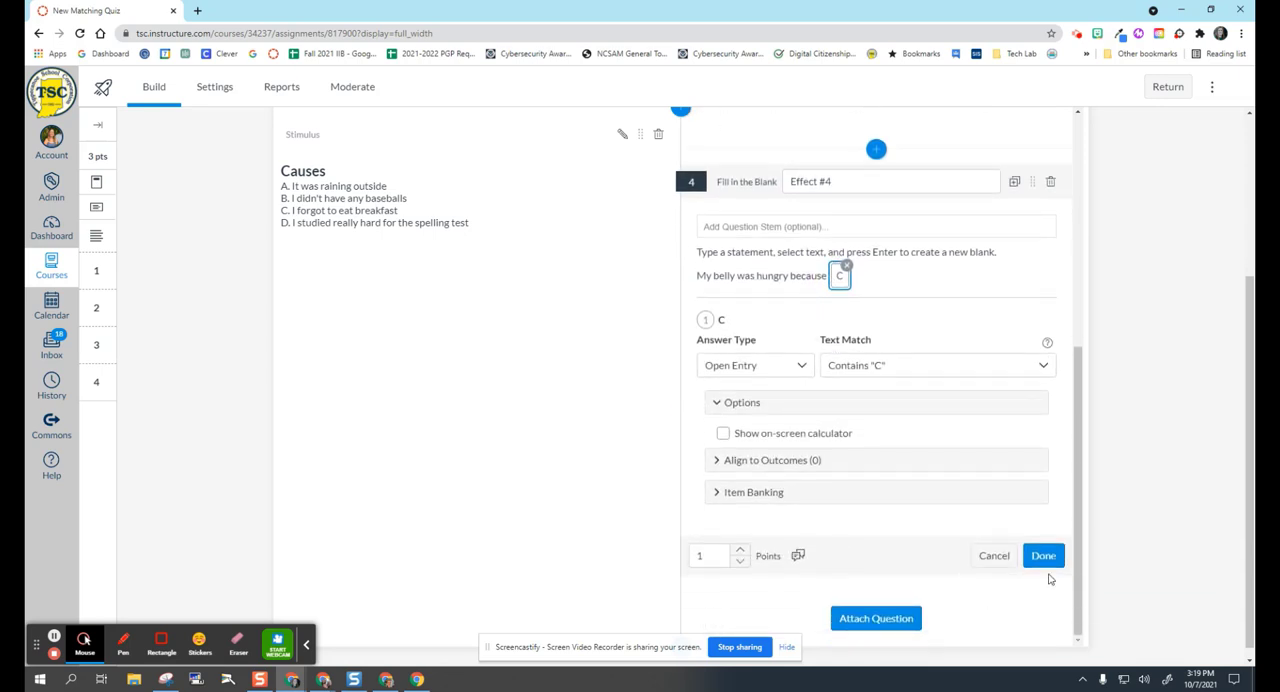
click(1043, 556)
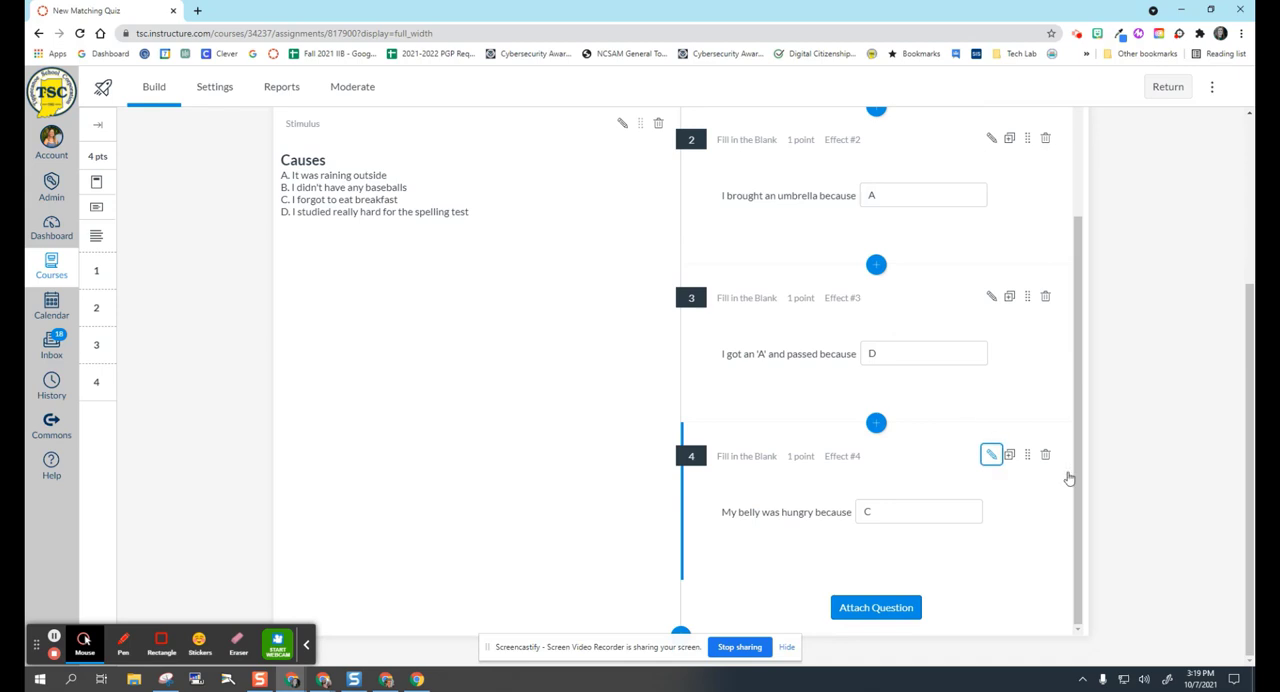
Look over the finished stimulus and its attached questions, and open the quiz preview.
scroll(823, 431, up, 3)
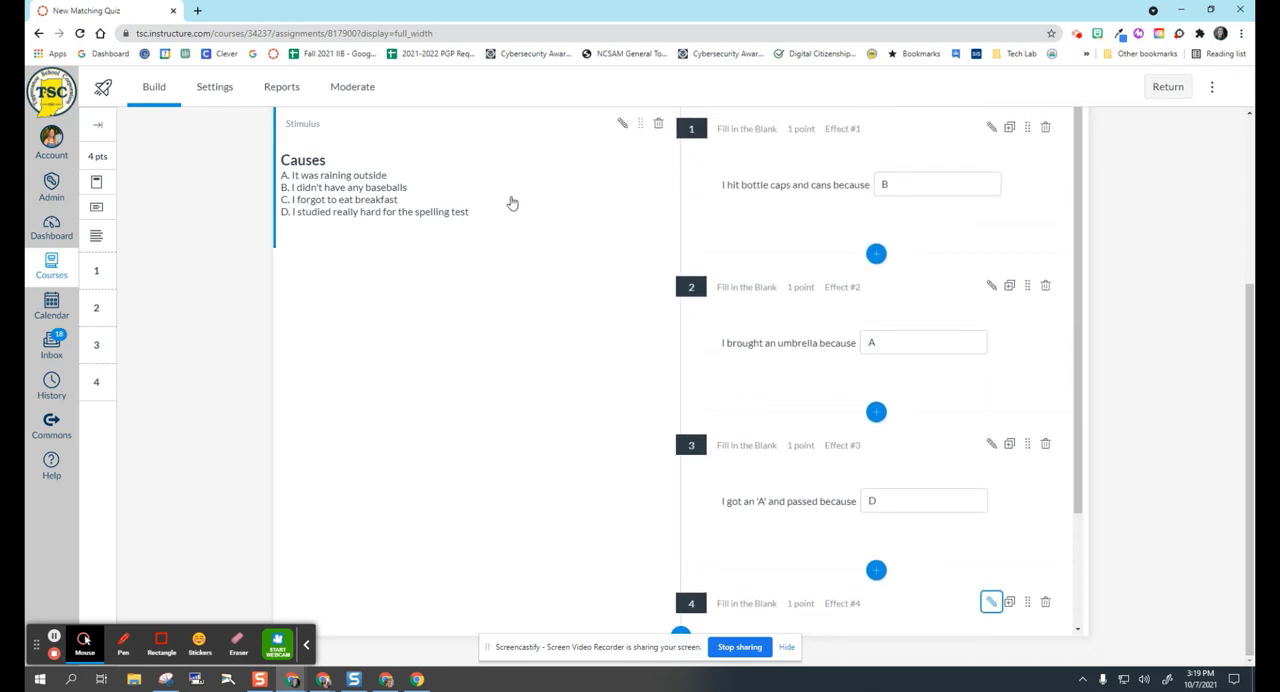
scroll(1006, 294, up, 5)
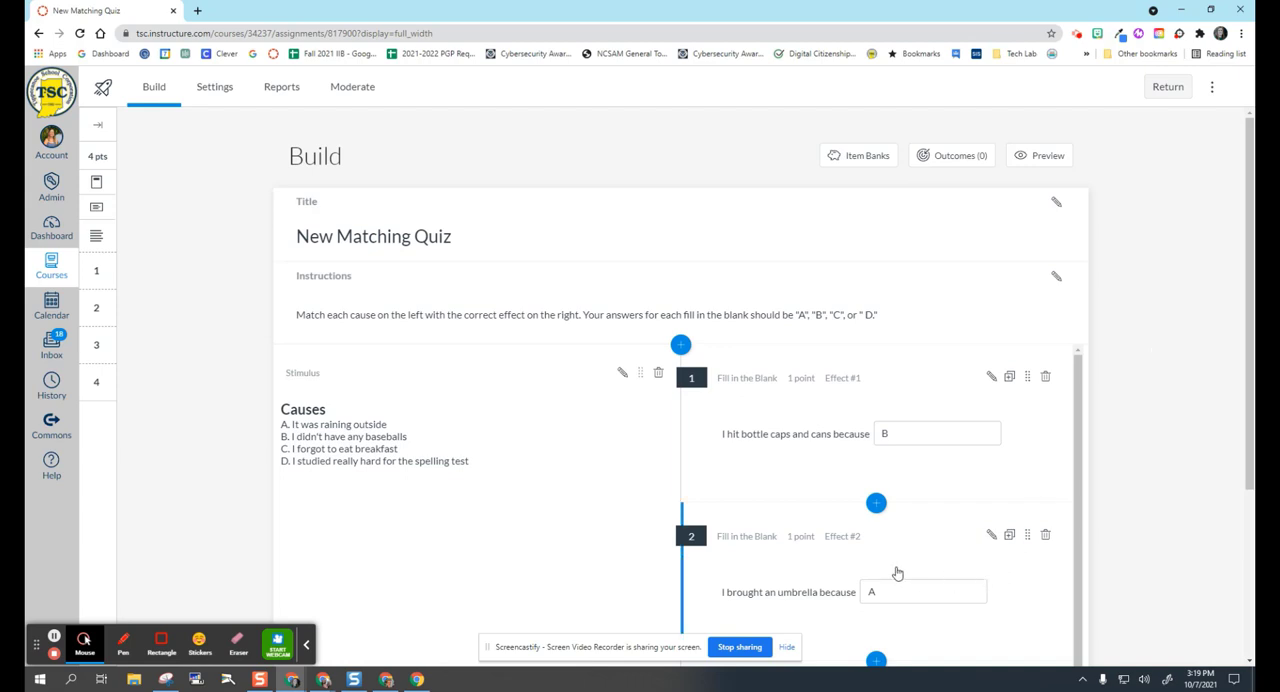
click(1040, 156)
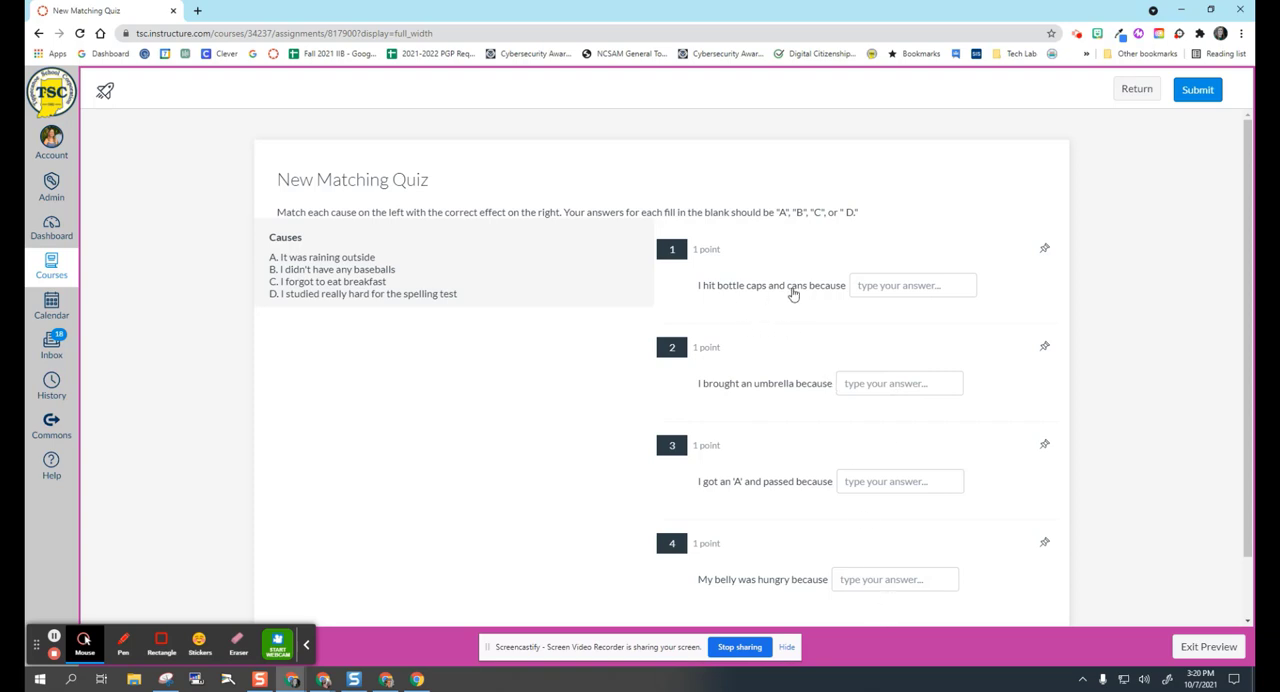
Answer the four preview questions with B for question 1, A for question 2, and C for questions 3 and 4.
click(884, 286)
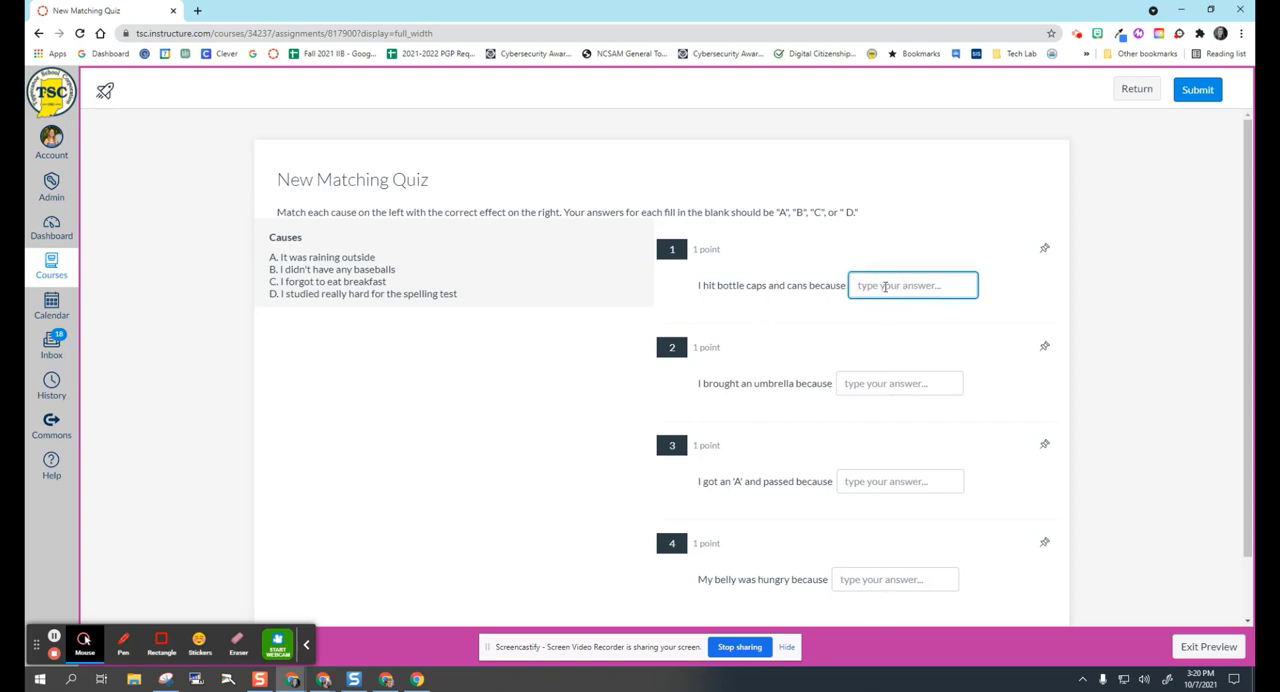
text(B)
click(870, 383)
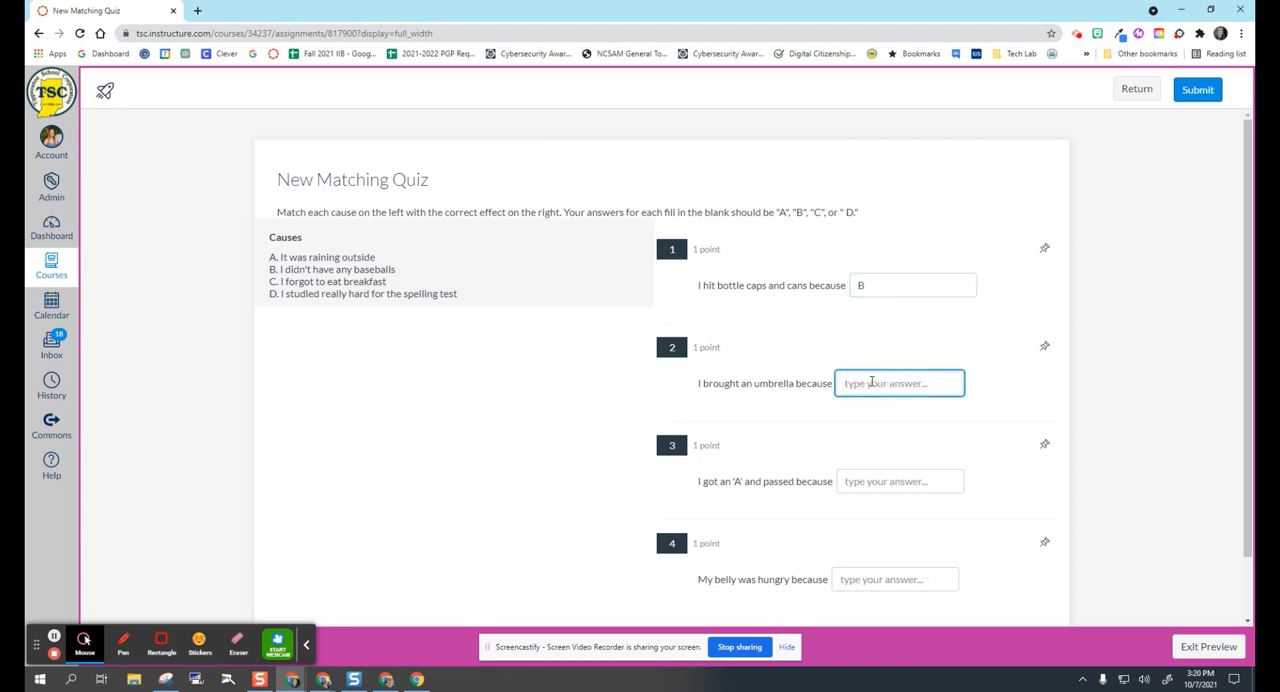
text(A)
click(879, 482)
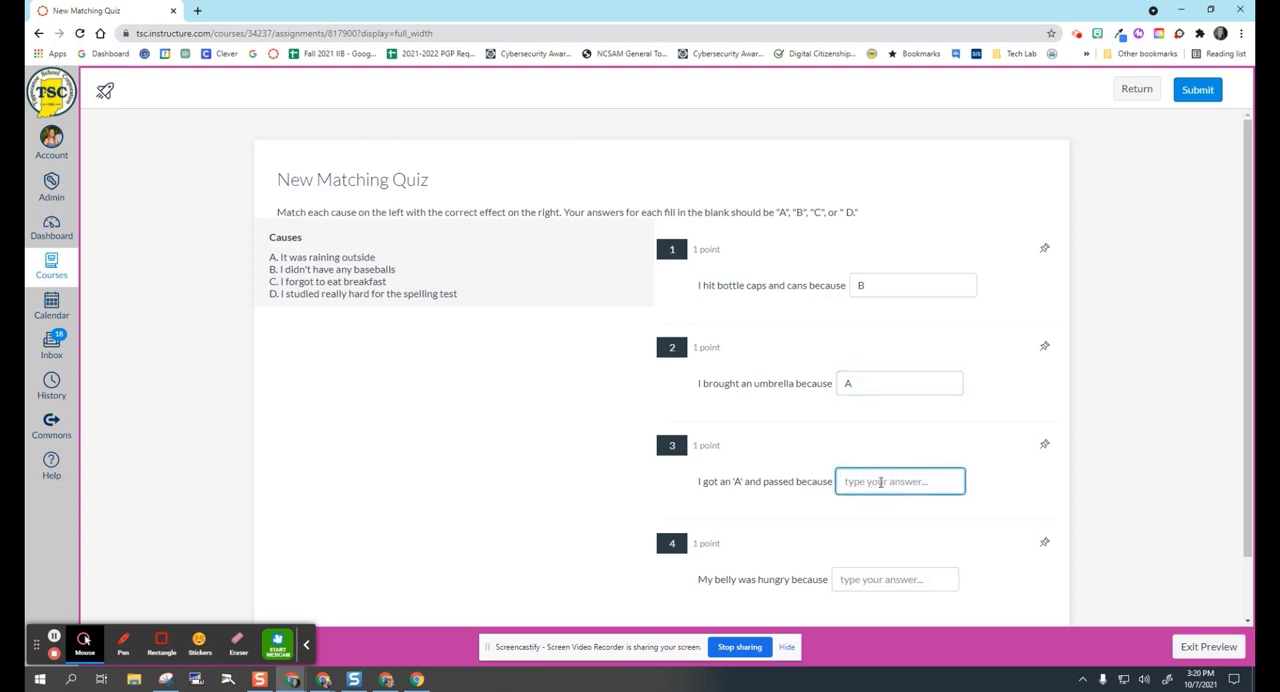
text(C)
click(866, 581)
text(C)
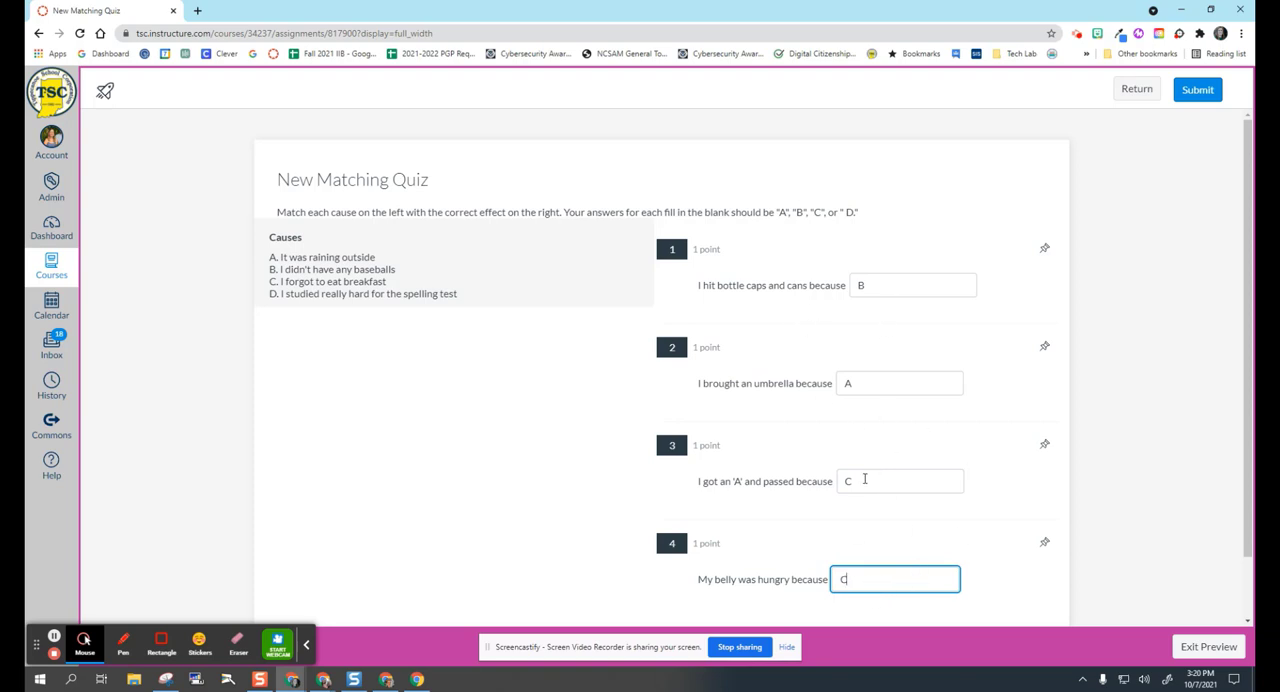
double_click(846, 481)
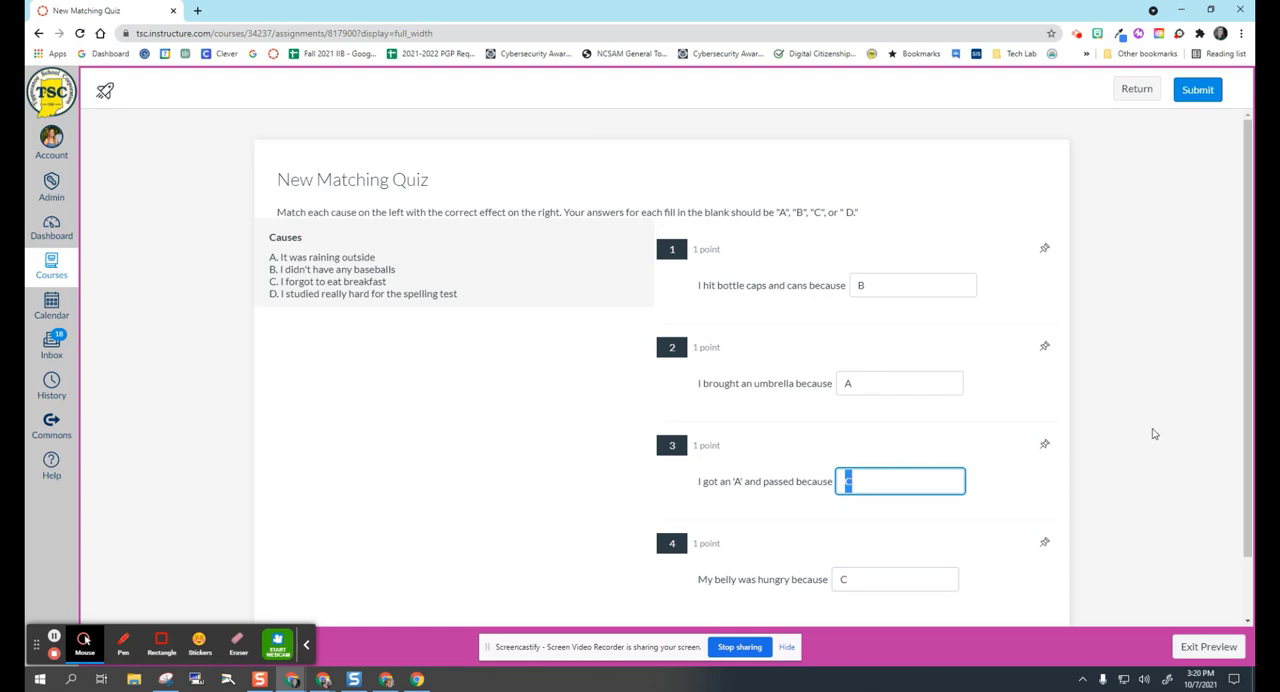
click(1137, 481)
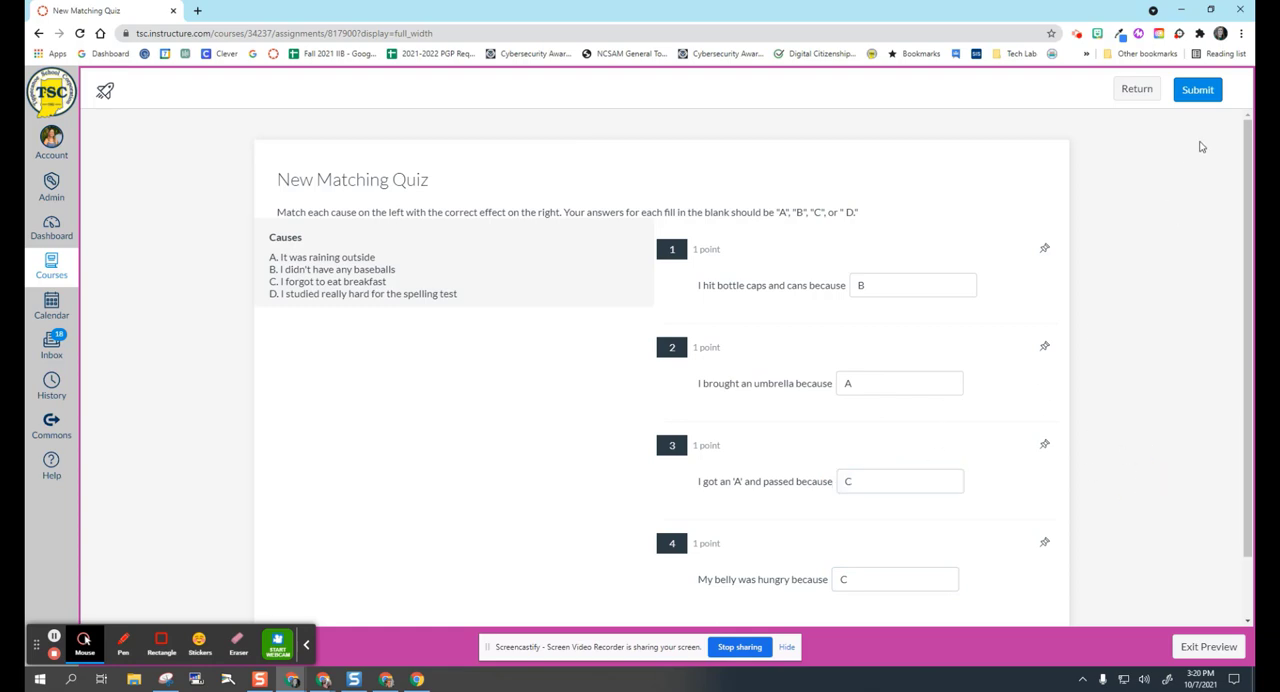
Submit the preview attempt, confirm the submission, and review the score and the marking of each answer.
click(1198, 90)
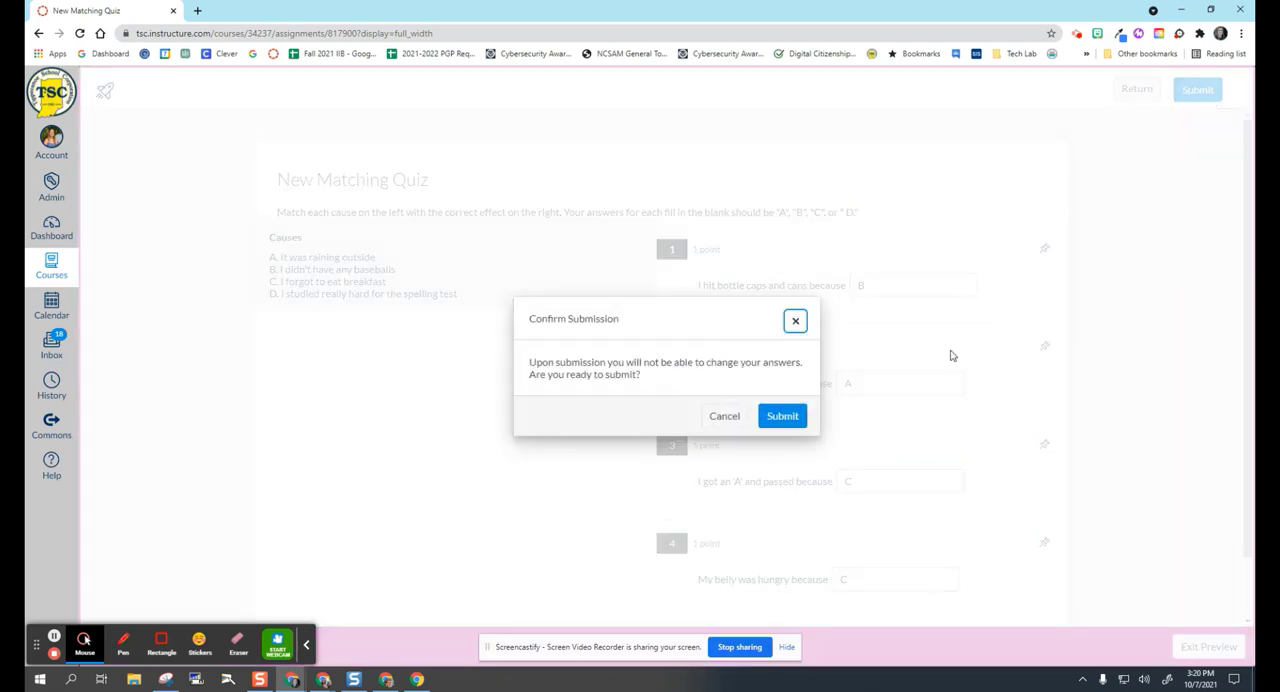
click(783, 416)
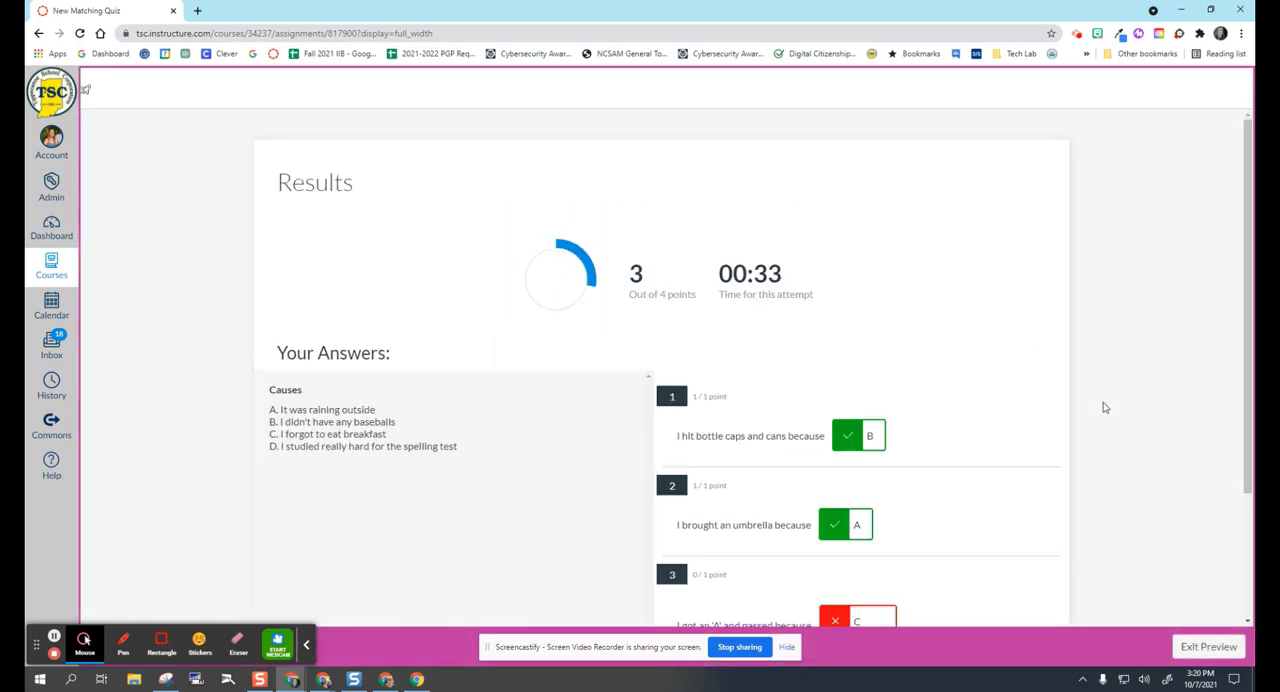
scroll(1107, 405, down, 3)
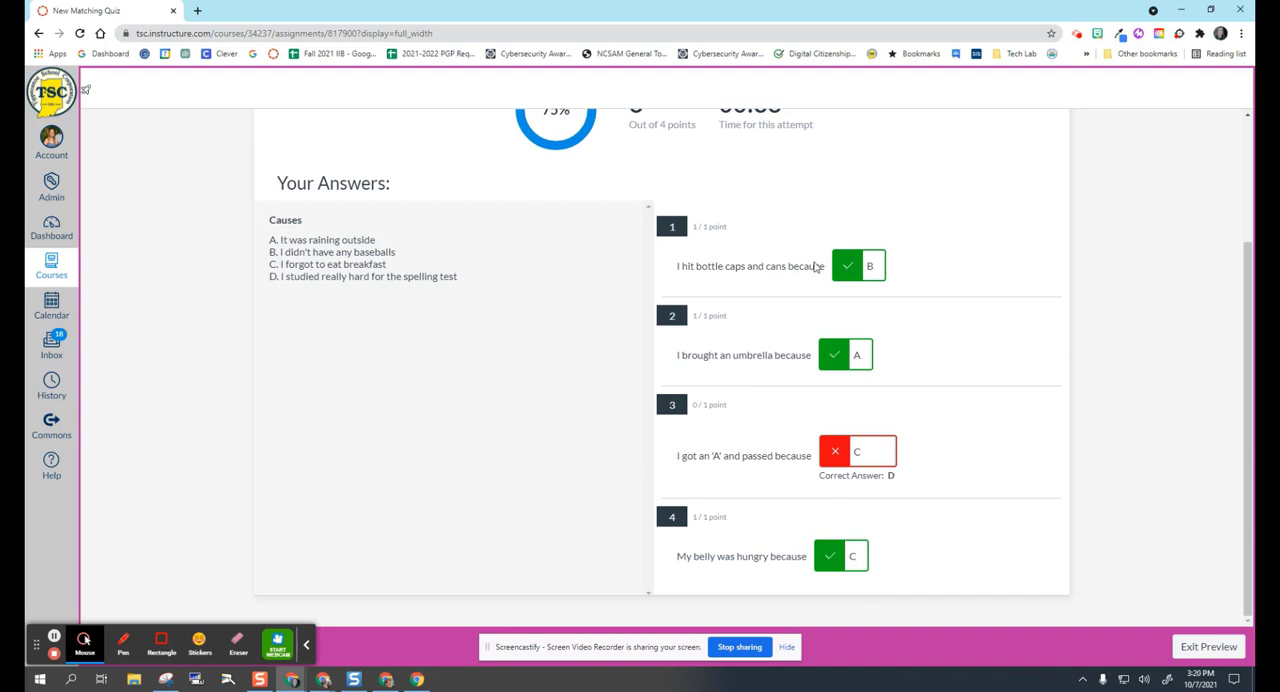
scroll(815, 265, up, 2)
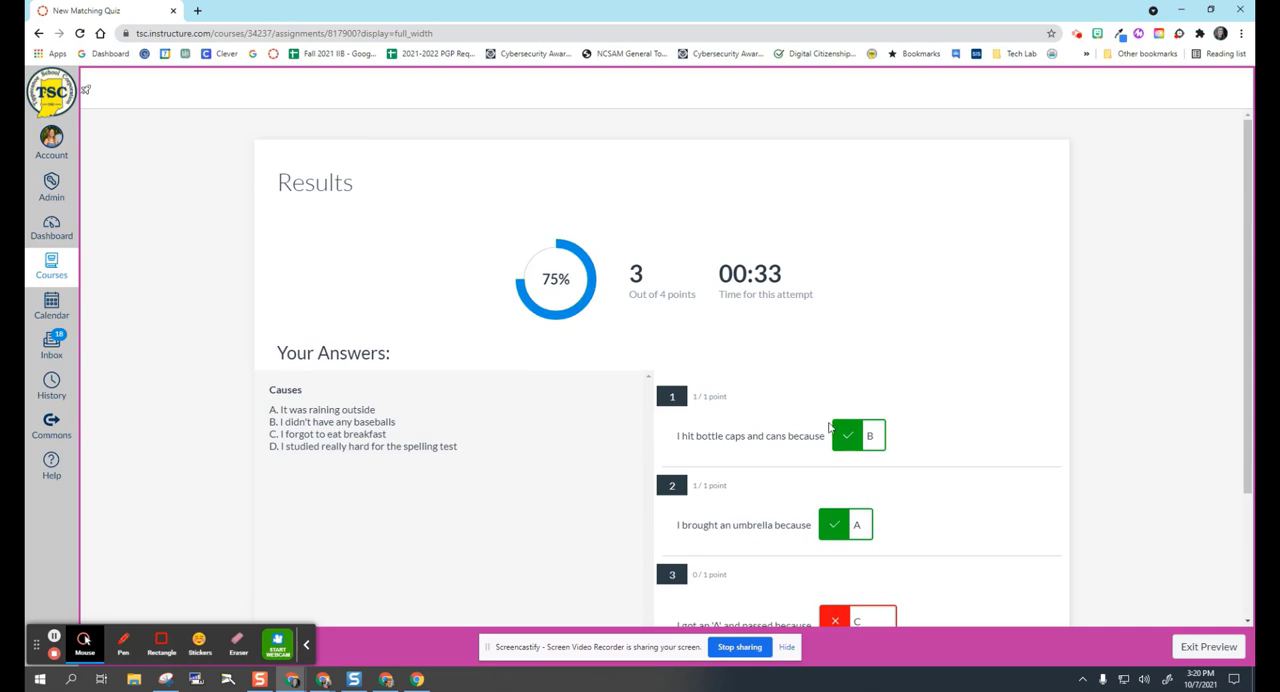